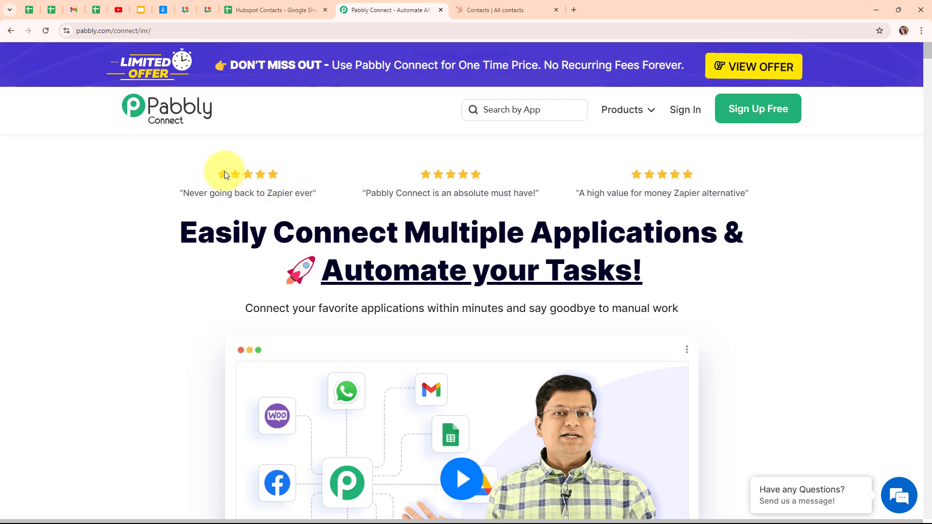
# Review the HubSpot contacts list and compare it with the Hubspot Contacts sheet in Google Sheets, returning to the Pabbly Connect site.
pyautogui.click(489, 10)
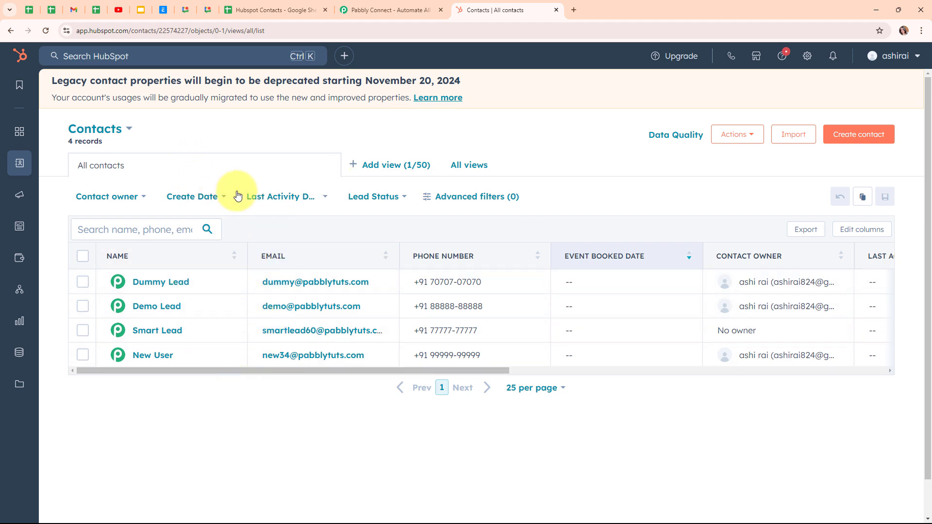
pyautogui.click(289, 10)
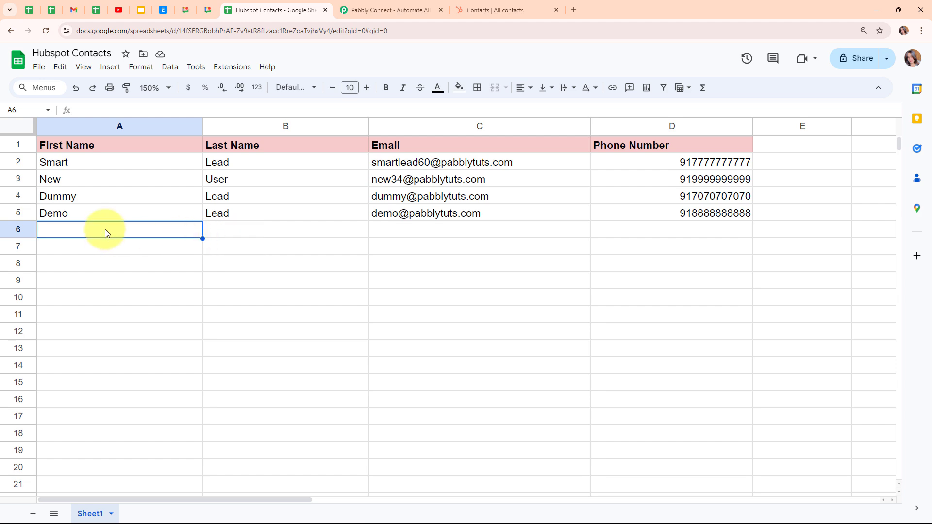
pyautogui.click(483, 6)
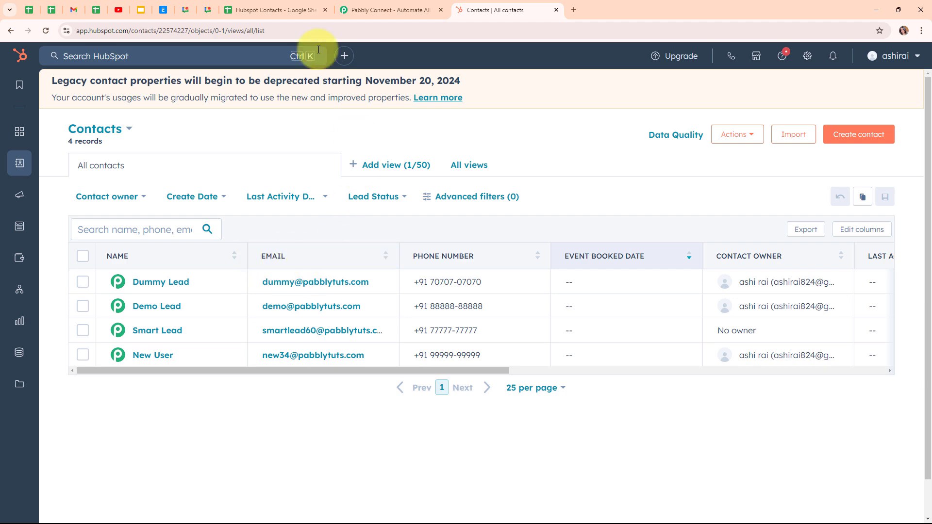
pyautogui.click(295, 11)
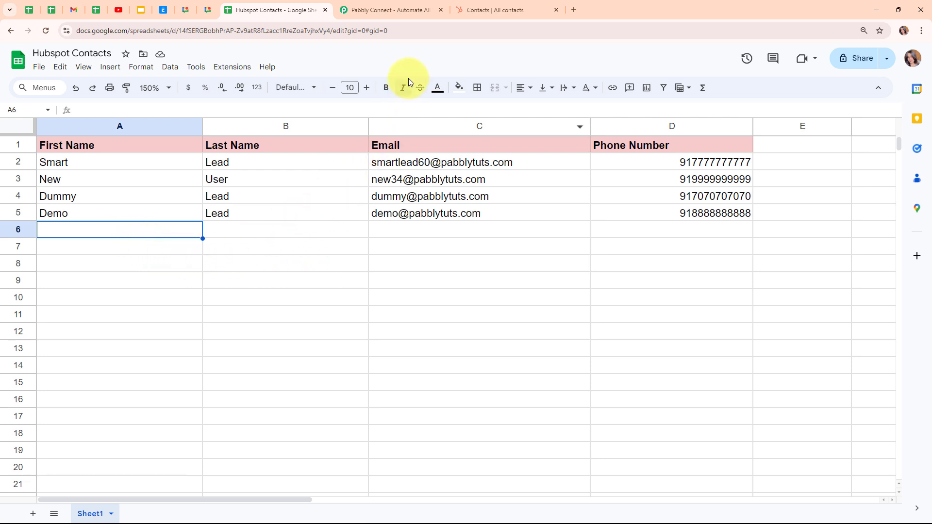
pyautogui.click(394, 6)
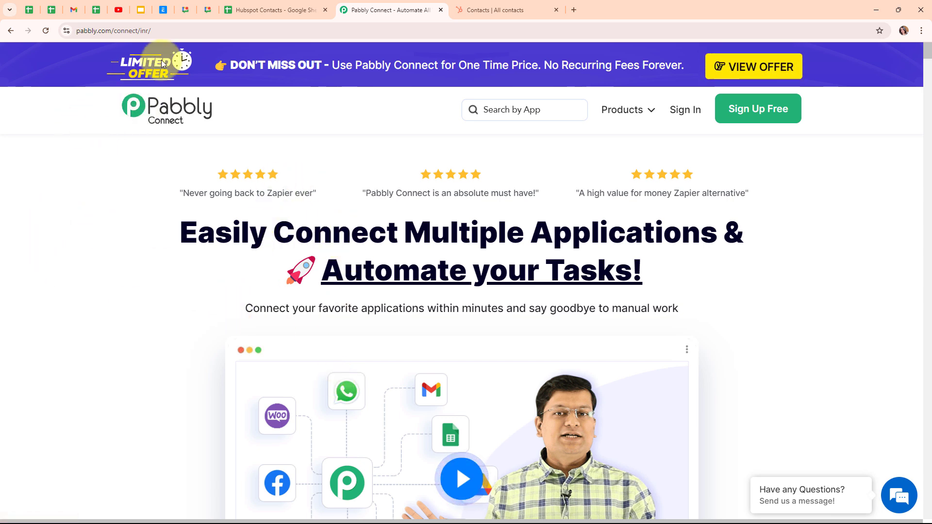
# Sign in to Pabbly from the Pabbly Connect page and open the Pabbly Connect dashboard.
pyautogui.click(184, 27)
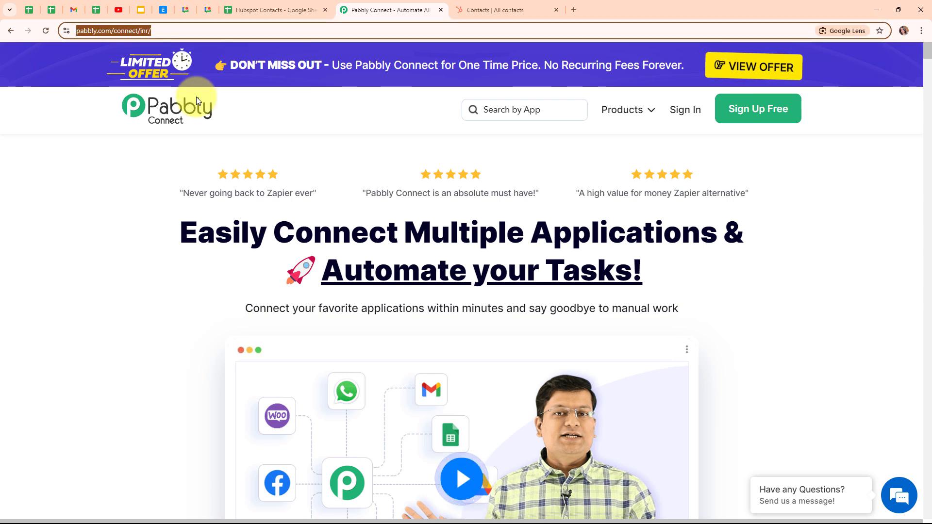
pyautogui.click(177, 176)
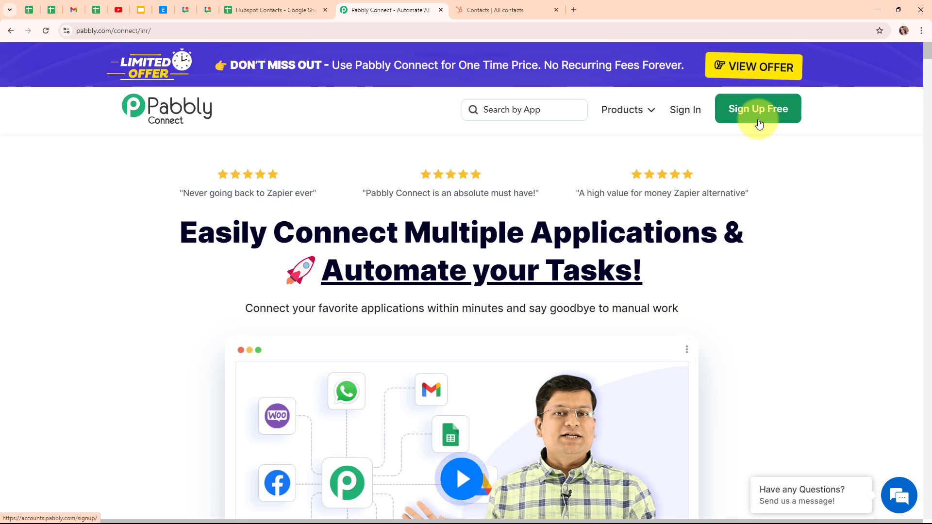
pyautogui.click(698, 118)
pyautogui.moveTo(121, 127); pyautogui.dragTo(342, 128)
pyautogui.click(342, 128)
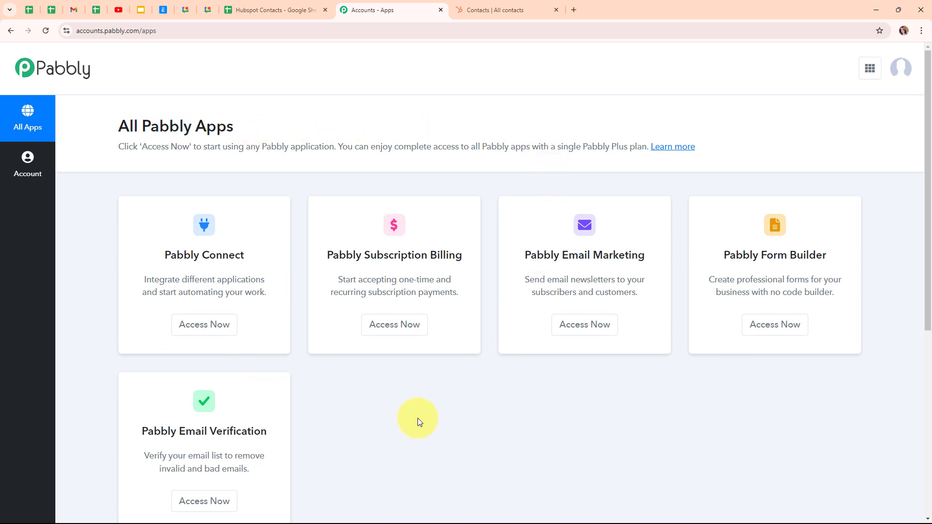
pyautogui.click(198, 334)
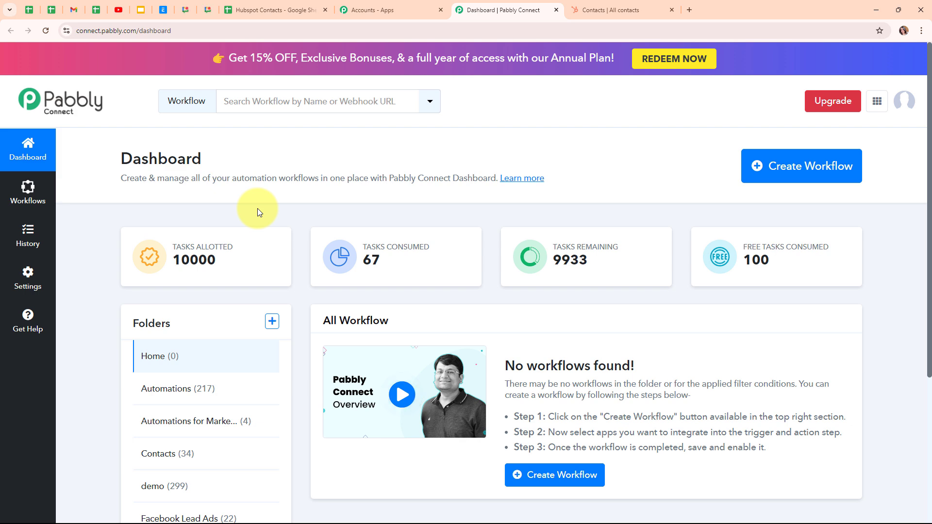
# Start a new workflow named "Auto-Update Google Sheets with HubSpot Contact Updates" in the Automations folder.
pyautogui.click(764, 179)
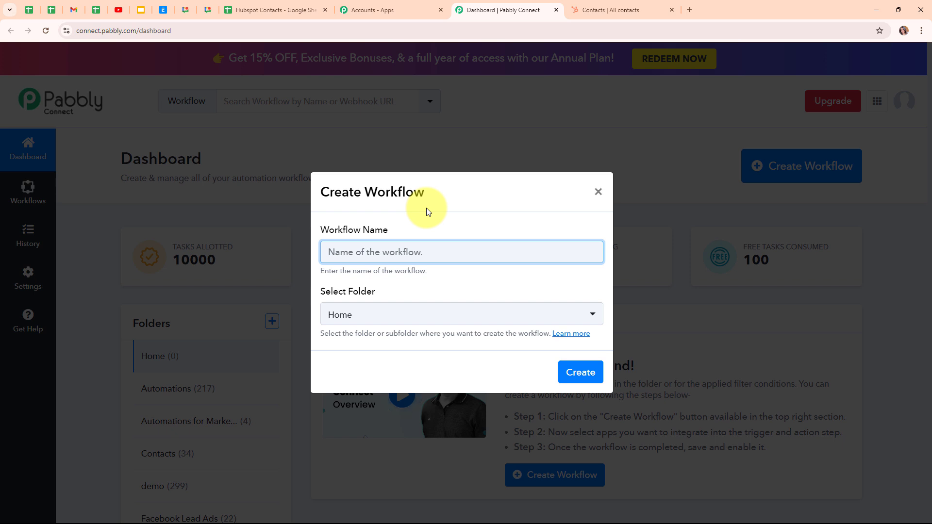
pyautogui.write('Auto-Update Google Sheets with HubSpot Contact Updates')
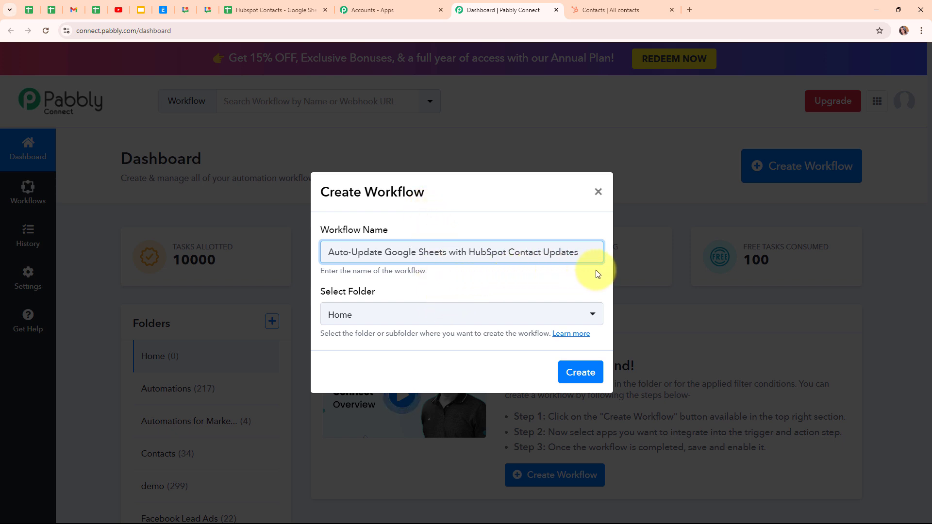
pyautogui.click(370, 314)
pyautogui.click(370, 315)
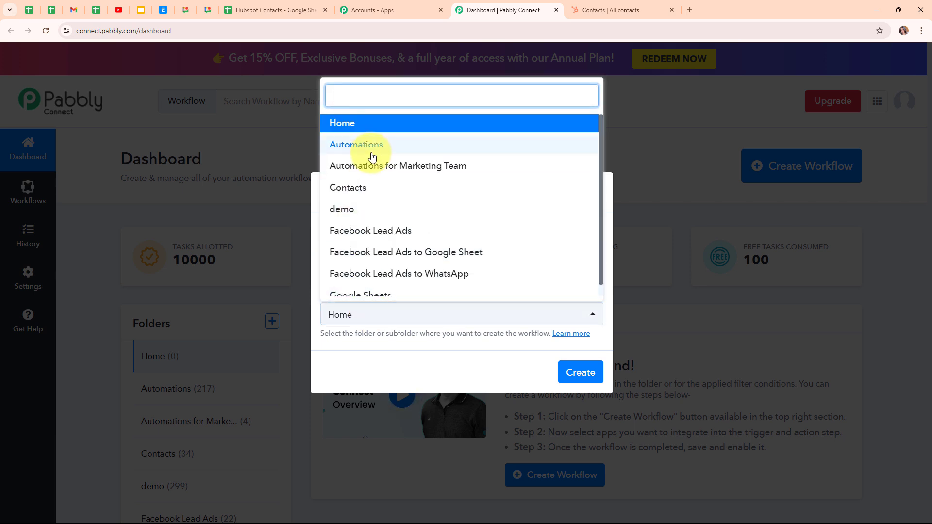
pyautogui.click(372, 146)
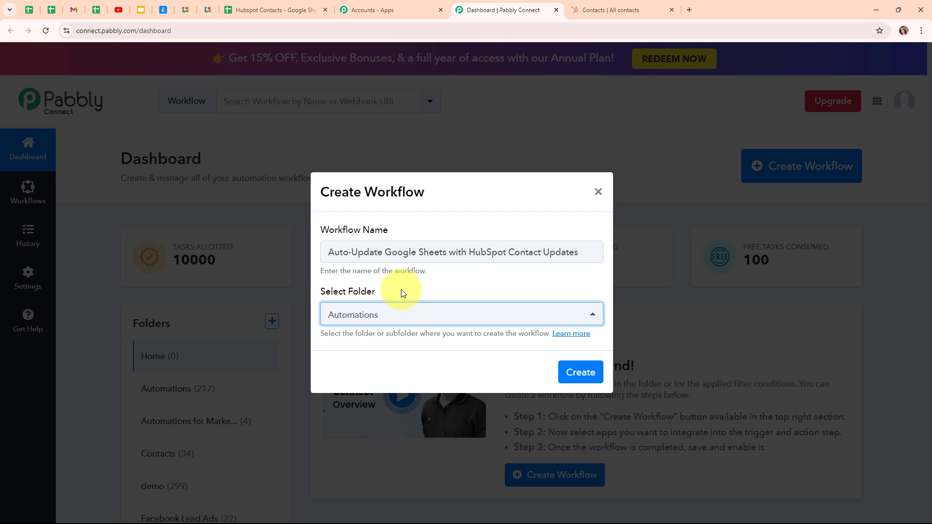
# Look through the support article on workflow folders and return to the workflow creation dialog.
pyautogui.click(584, 334)
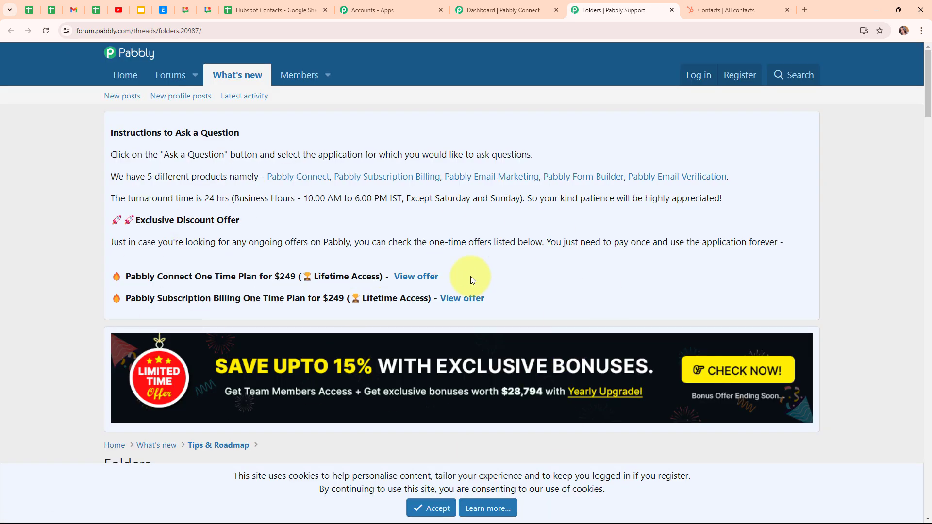
pyautogui.scroll(-3, 532, 420)
pyautogui.scroll(-4, 530, 420)
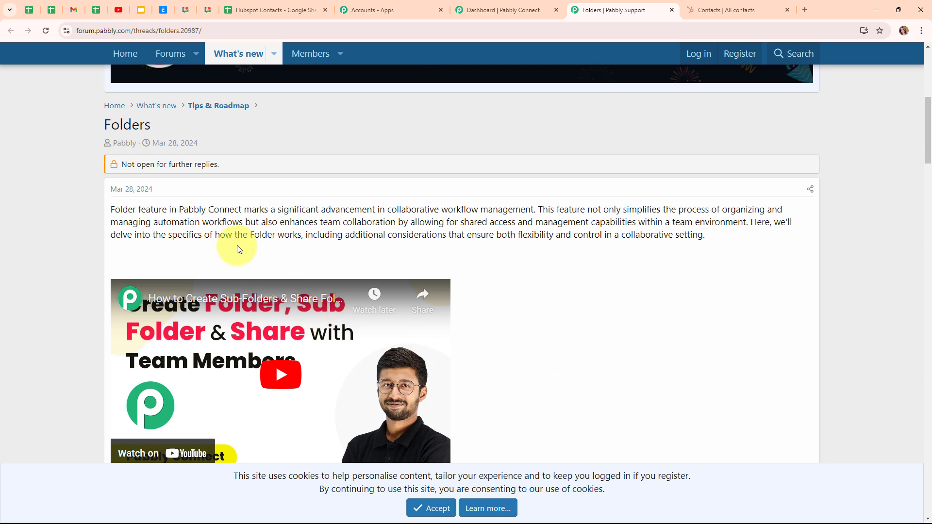
pyautogui.click(672, 10)
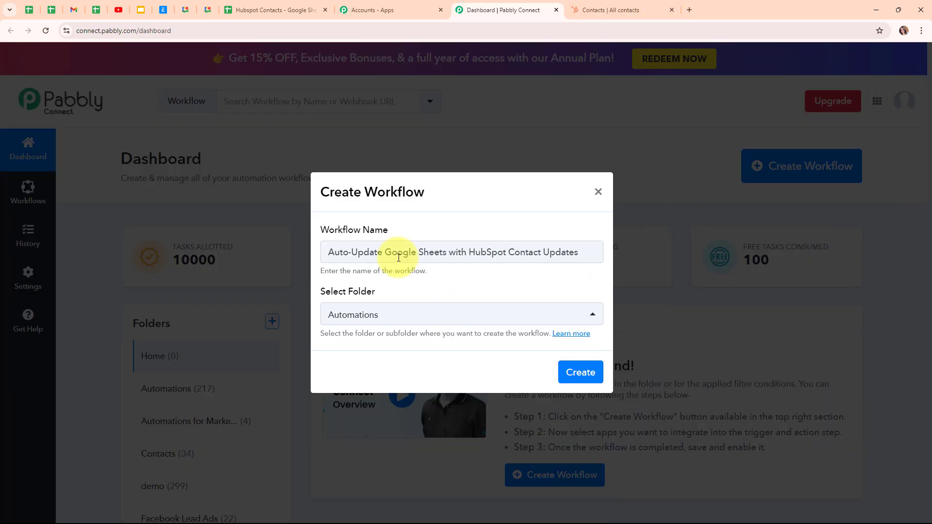
# Create the workflow and look over its trigger and action steps.
pyautogui.click(597, 381)
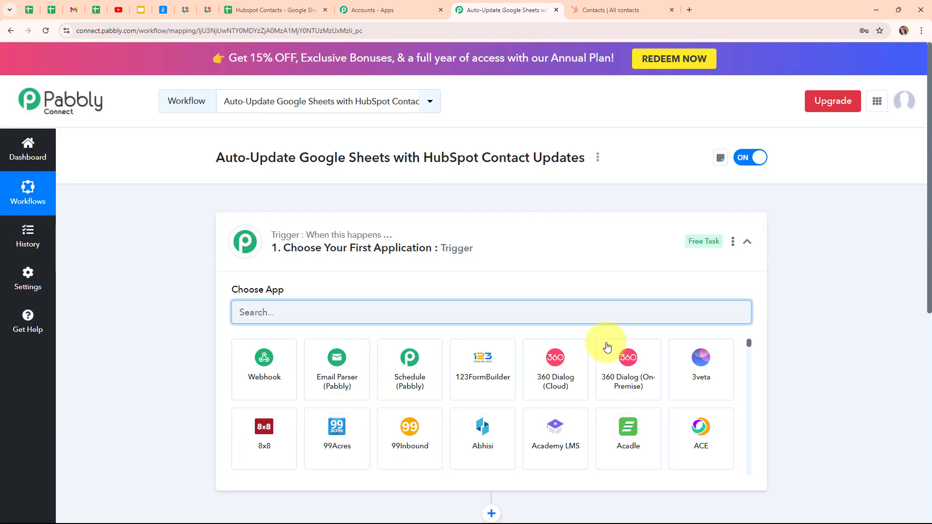
pyautogui.click(747, 242)
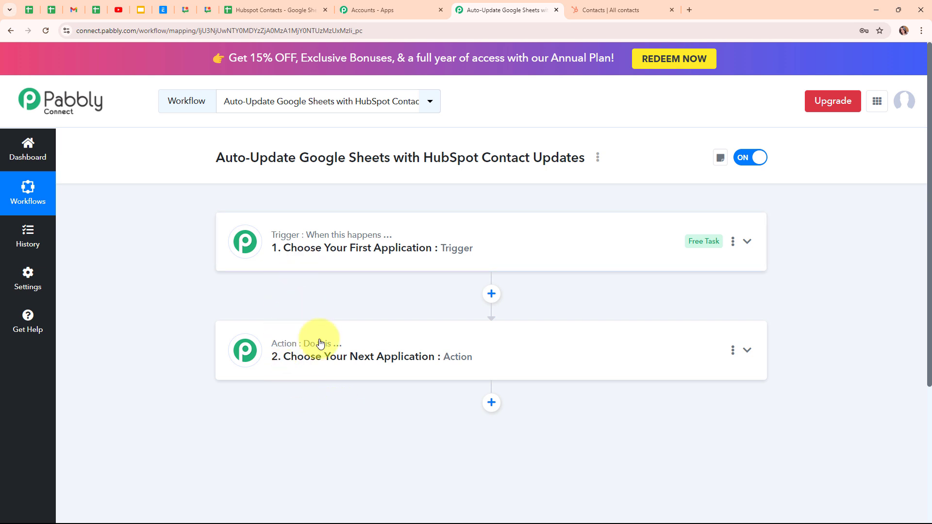
pyautogui.moveTo(324, 345)
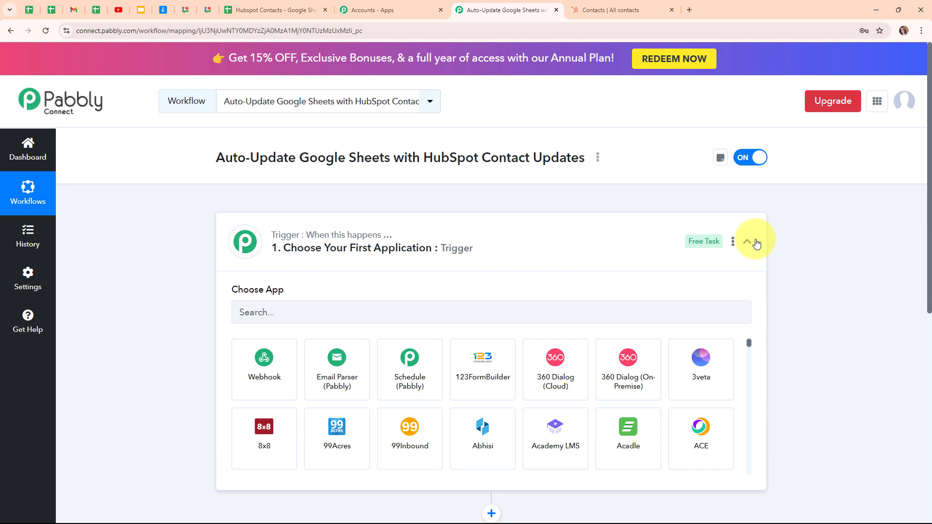
# Set the trigger application to HubSpot CRM with the Contact Updated event.
pyautogui.click(320, 306)
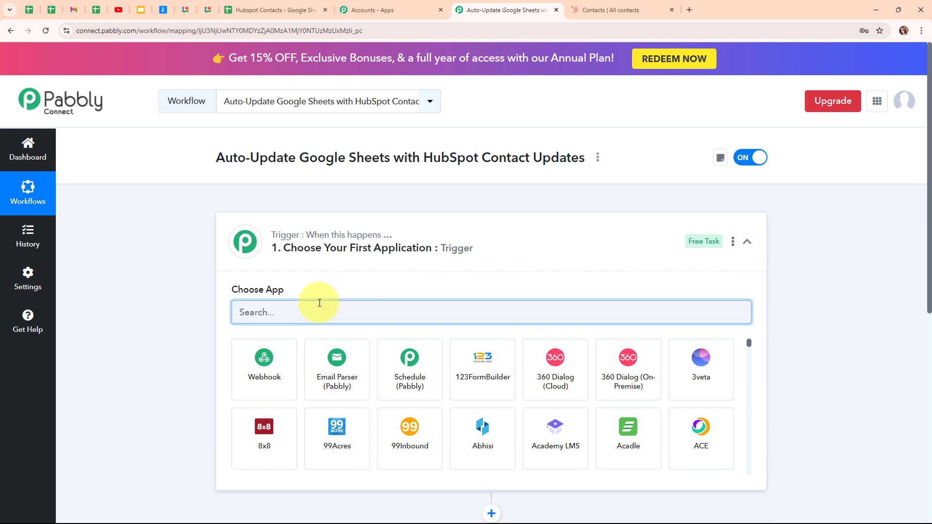
pyautogui.write('hubs')
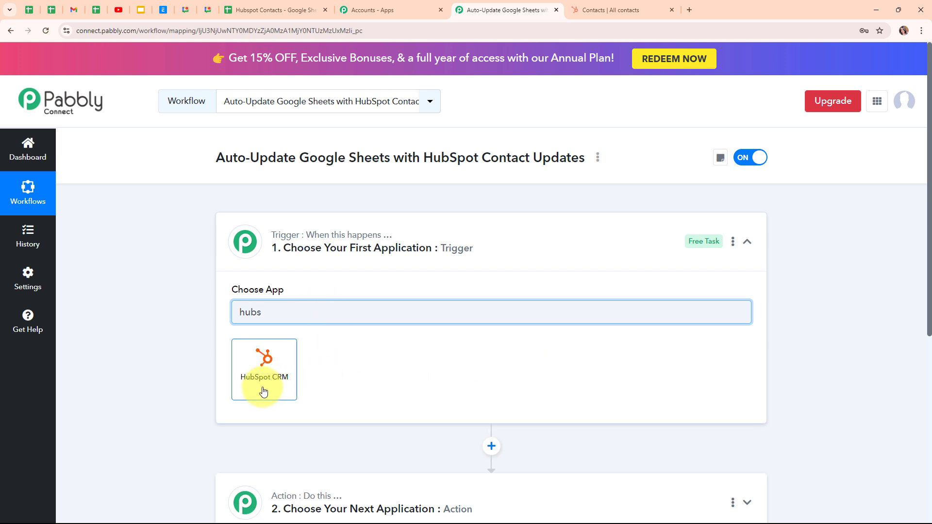
pyautogui.click(263, 391)
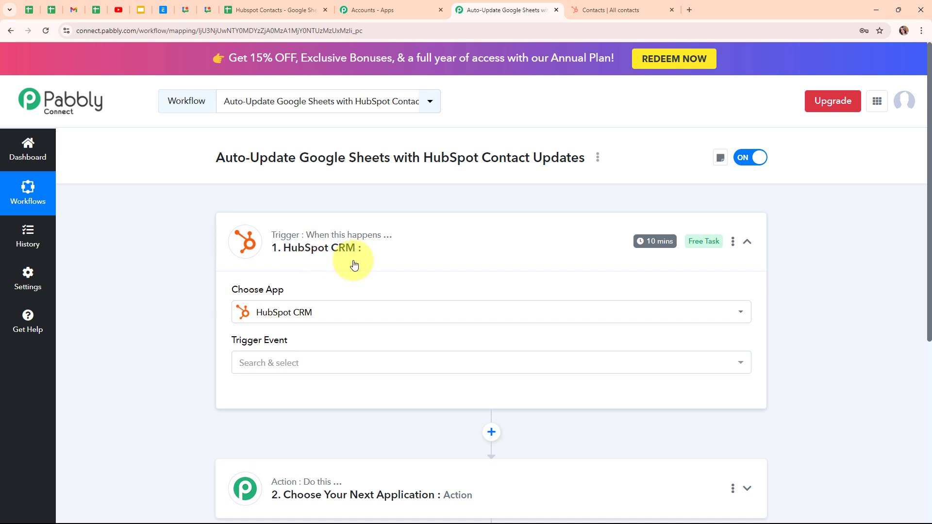
pyautogui.click(313, 372)
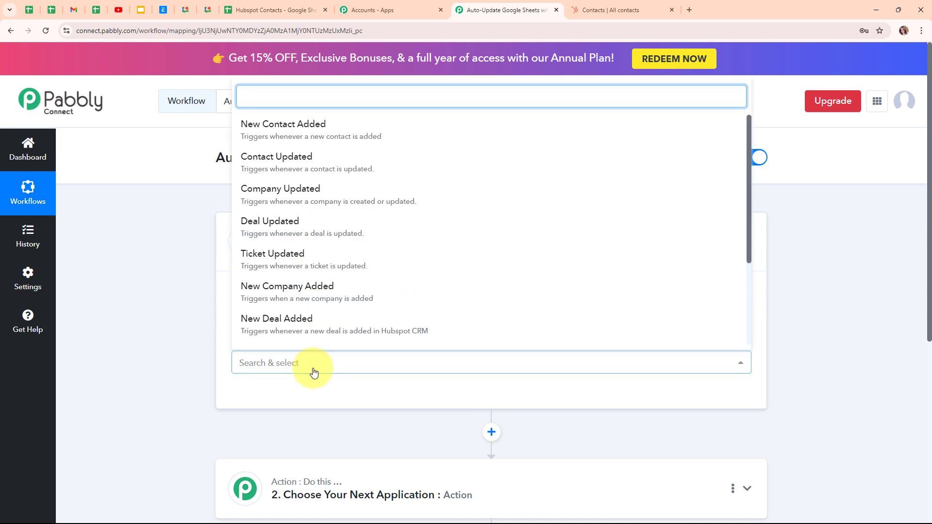
pyautogui.click(421, 158)
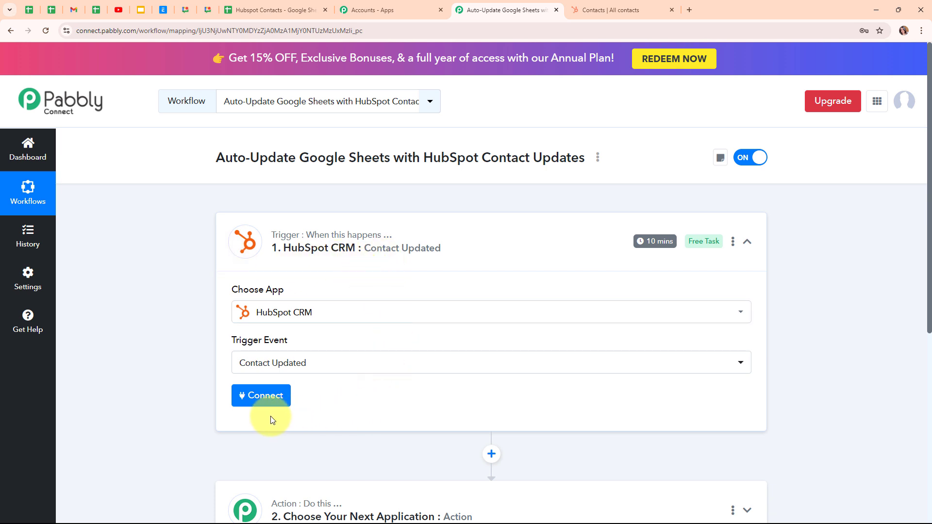
# Add a new HubSpot CRM connection for the trigger and authorize it with the first listed HubSpot account.
pyautogui.click(259, 406)
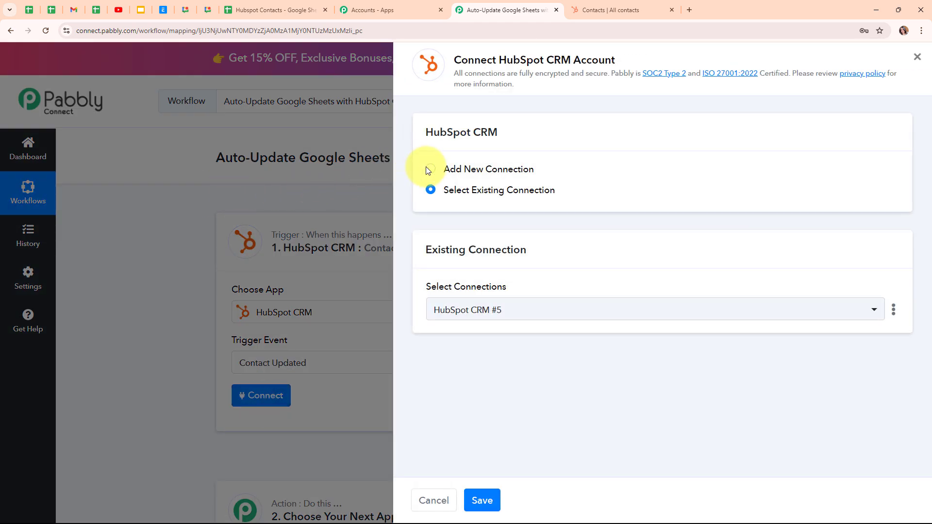
pyautogui.click(430, 170)
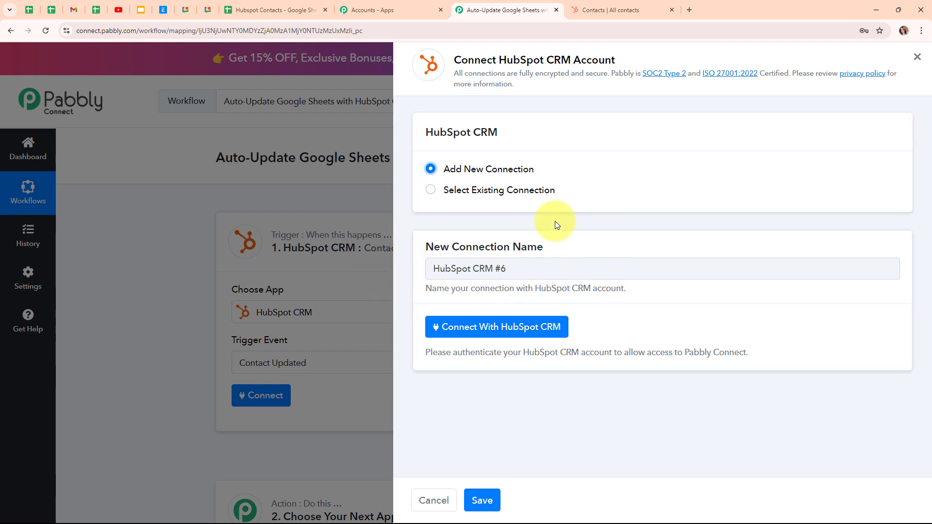
pyautogui.click(484, 335)
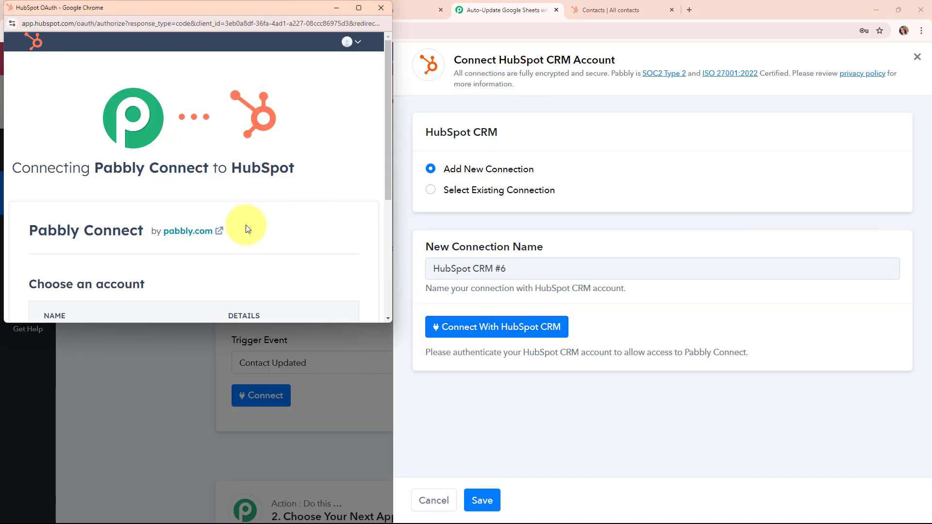
pyautogui.scroll(-3, 262, 206)
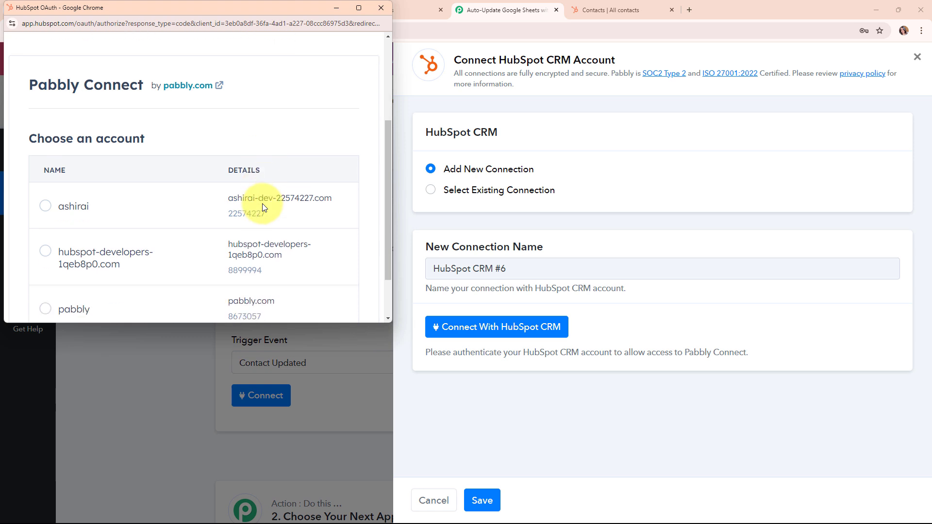
pyautogui.click(65, 205)
pyautogui.scroll(-1, 144, 203)
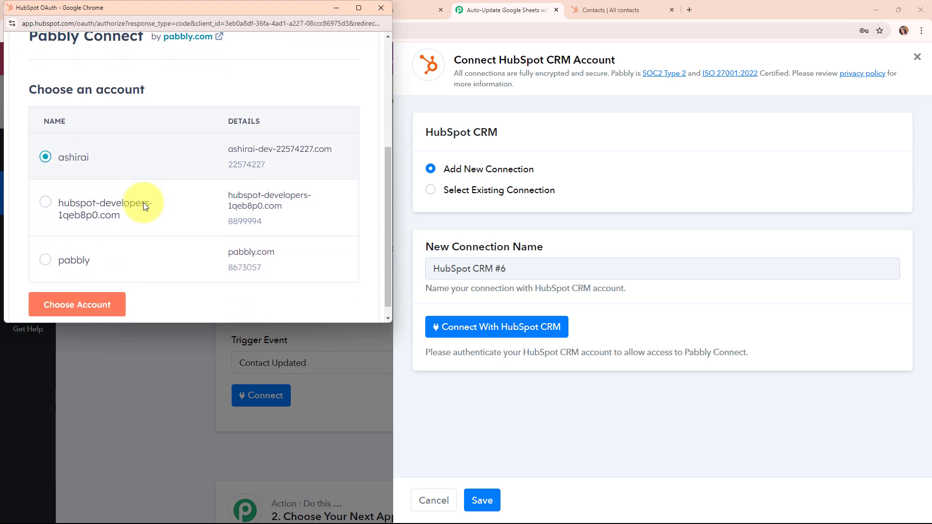
pyautogui.click(97, 296)
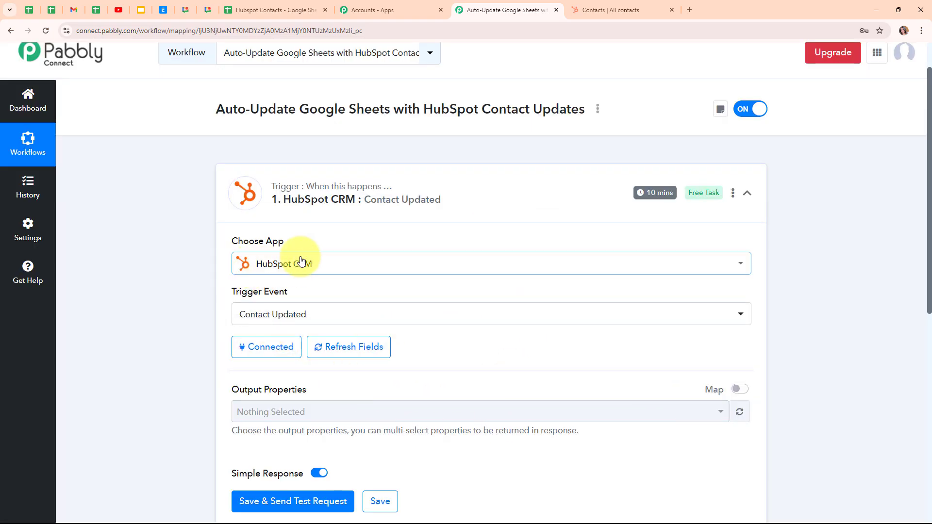
# View the contacts list in HubSpot and return to the workflow's trigger setup in Pabbly Connect.
pyautogui.click(641, 8)
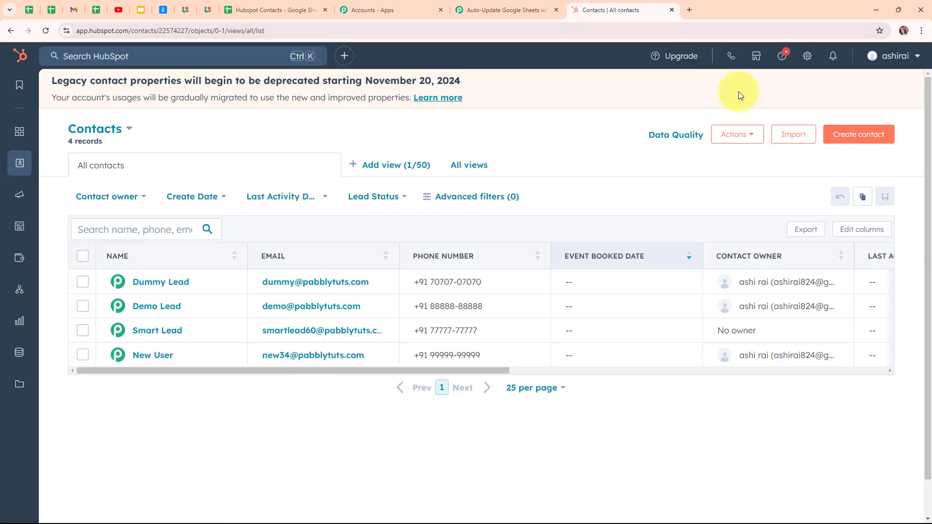
pyautogui.click(505, 10)
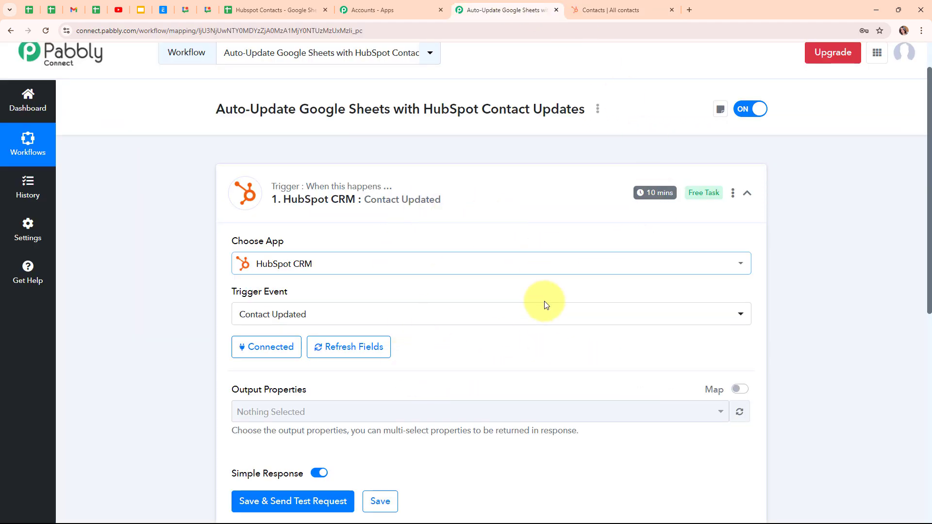
# Select First Name and Last Name as output properties of the HubSpot CRM trigger.
pyautogui.scroll(-3, 517, 365)
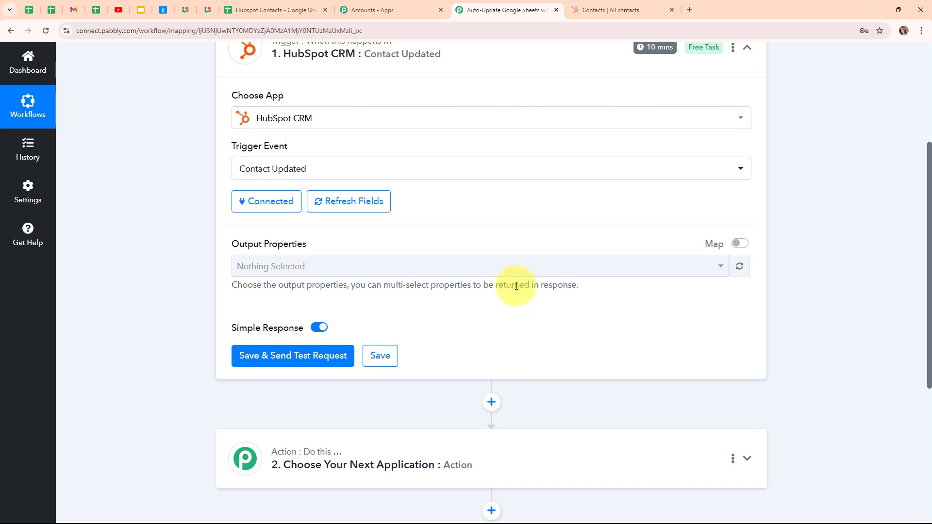
pyautogui.click(299, 270)
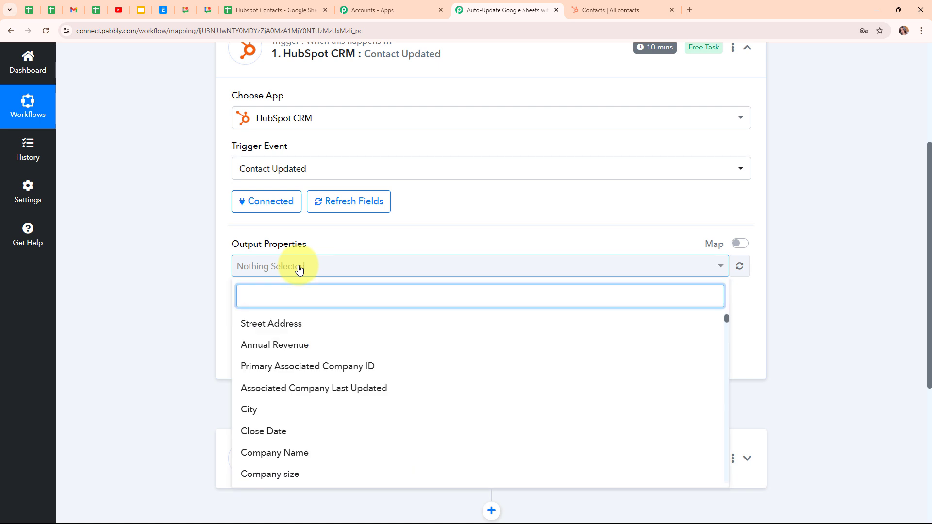
pyautogui.write('firs')
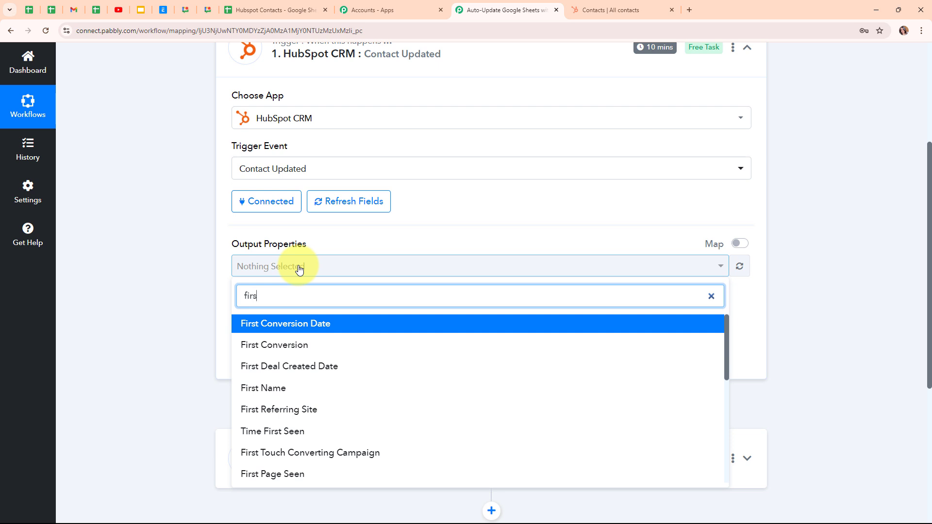
pyautogui.click(297, 390)
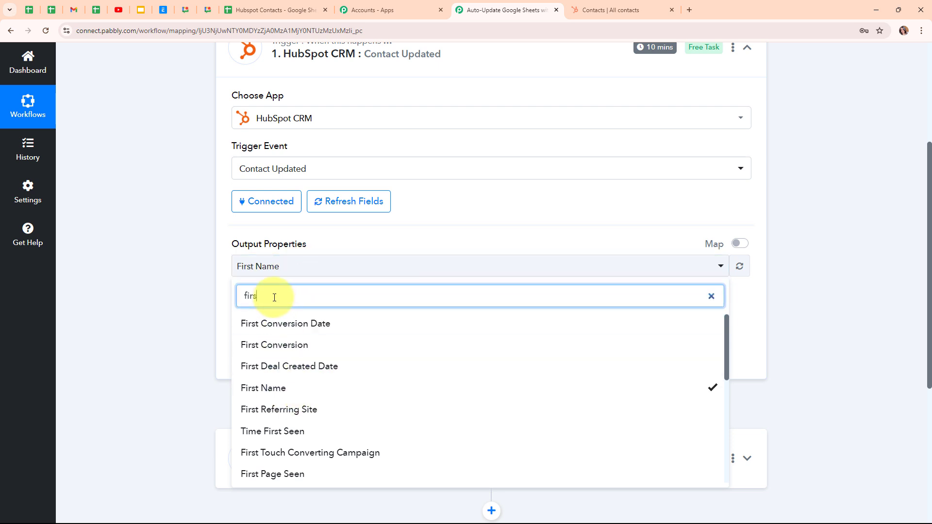
pyautogui.press('BackSpace')
pyautogui.press('BackSpace')
pyautogui.press('BackSpace')
pyautogui.press('BackSpace')
pyautogui.write('last n')
pyautogui.click(264, 387)
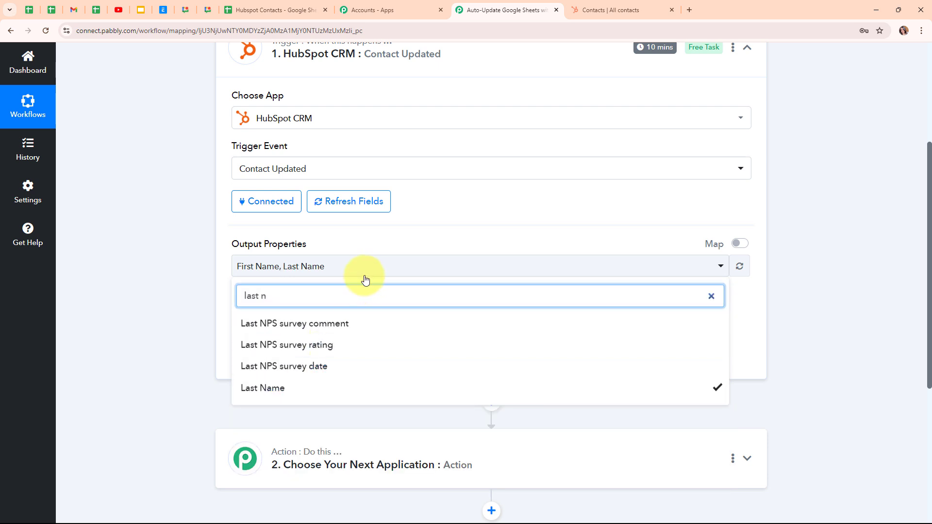
# Add Email and Phone Number to the trigger's output properties and close the property selection.
pyautogui.press('BackSpace')
pyautogui.press('BackSpace')
pyautogui.press('BackSpace')
pyautogui.press('BackSpace')
pyautogui.press('BackSpace')
pyautogui.press('BackSpace')
pyautogui.write('Ema')
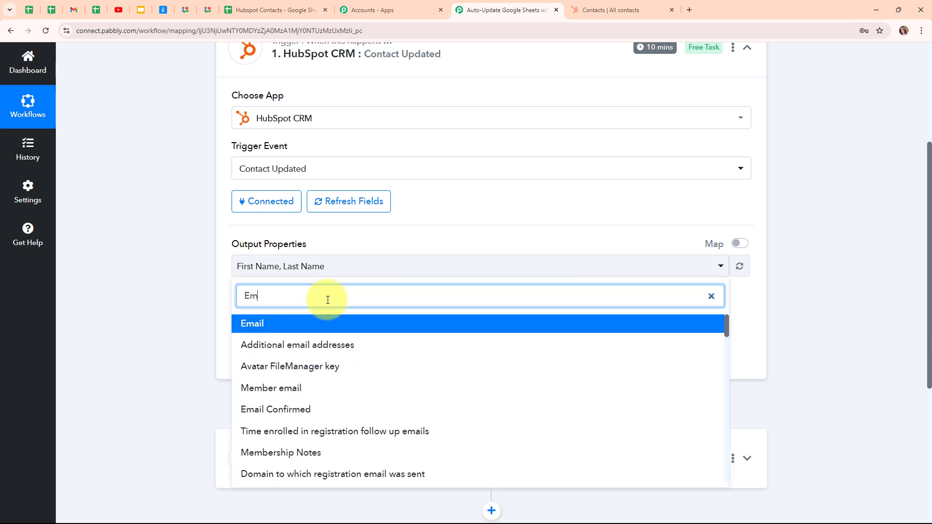
pyautogui.click(333, 325)
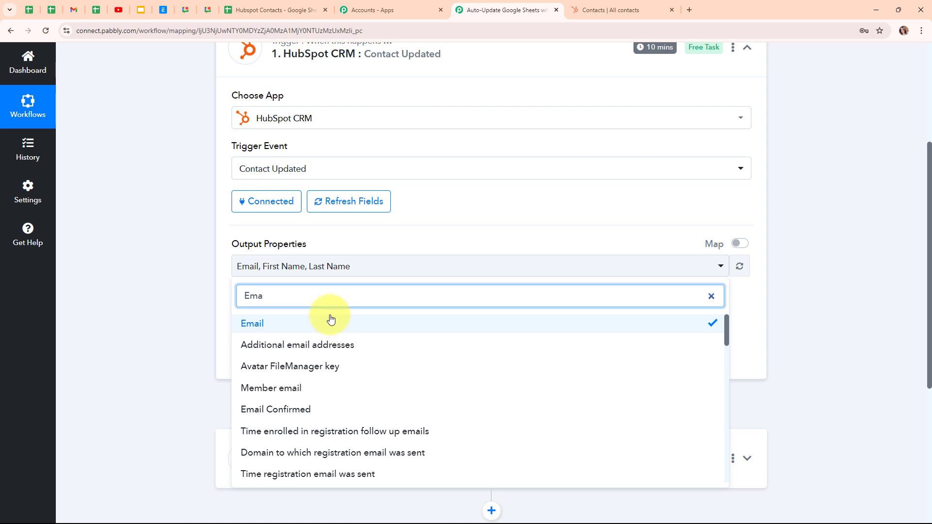
pyautogui.press('BackSpace')
pyautogui.press('BackSpace')
pyautogui.press('BackSpace')
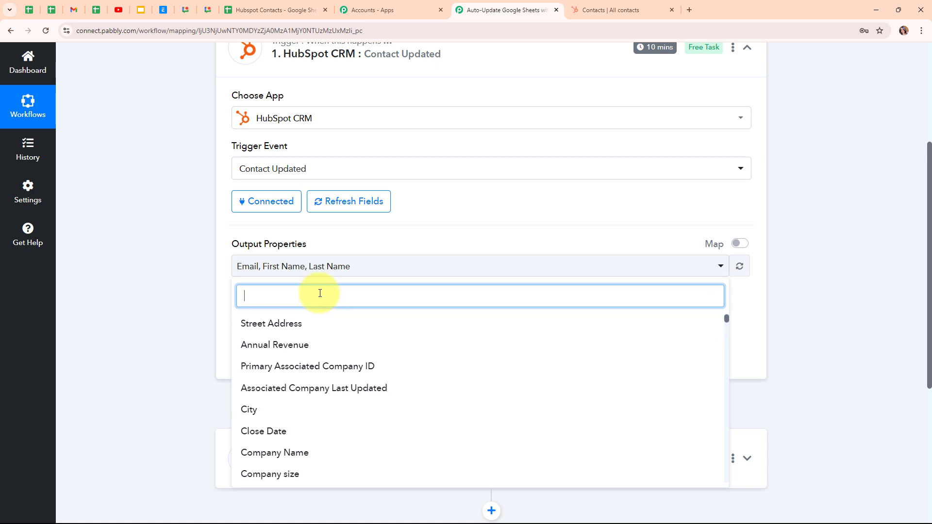
pyautogui.write('Phone')
pyautogui.scroll(-1, 340, 473)
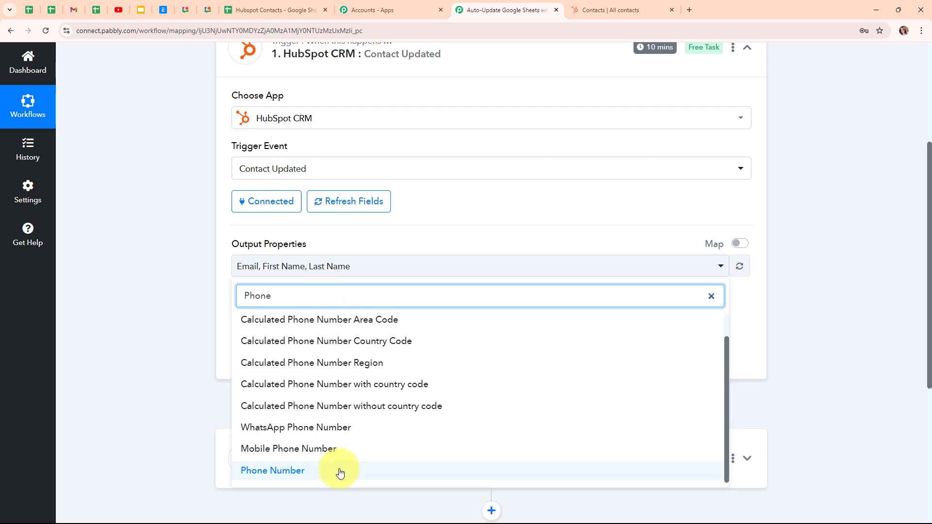
pyautogui.click(340, 471)
pyautogui.click(133, 276)
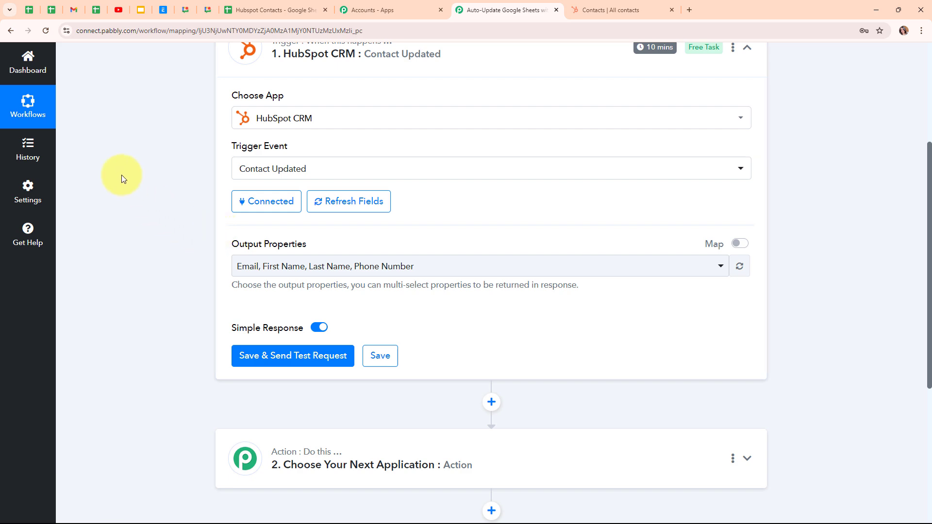
# Switch to HubSpot, replace the phone number of the third listed contact, save the change, and close the contact preview.
pyautogui.click(617, 13)
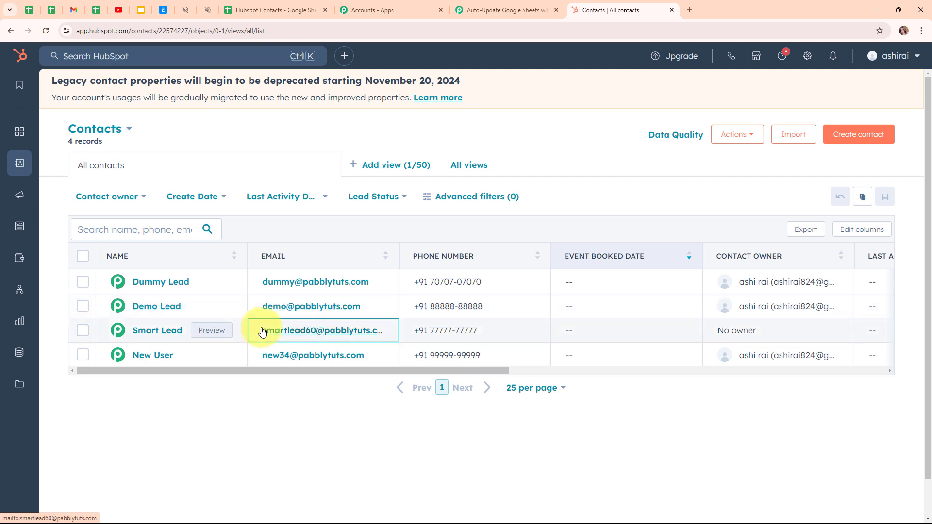
pyautogui.click(209, 334)
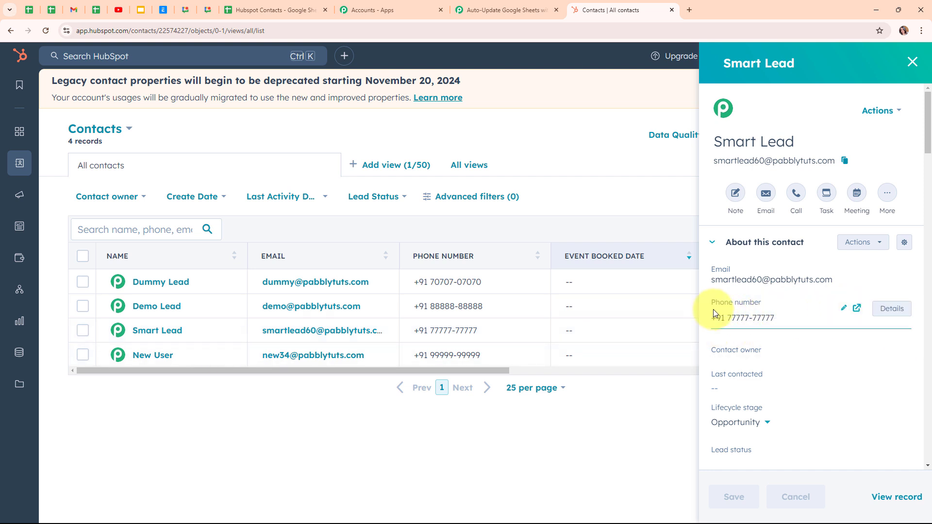
pyautogui.click(843, 309)
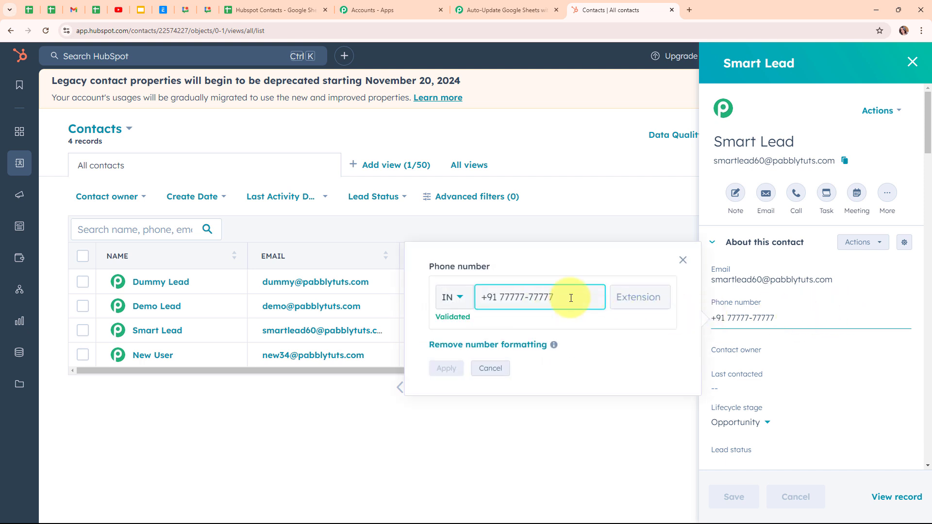
pyautogui.press('BackSpace')
pyautogui.press('BackSpace')
pyautogui.press('BackSpace')
pyautogui.press('BackSpace')
pyautogui.press('BackSpace')
pyautogui.press('BackSpace')
pyautogui.press('BackSpace')
pyautogui.press('BackSpace')
pyautogui.press('BackSpace')
pyautogui.press('BackSpace')
pyautogui.press('BackSpace')
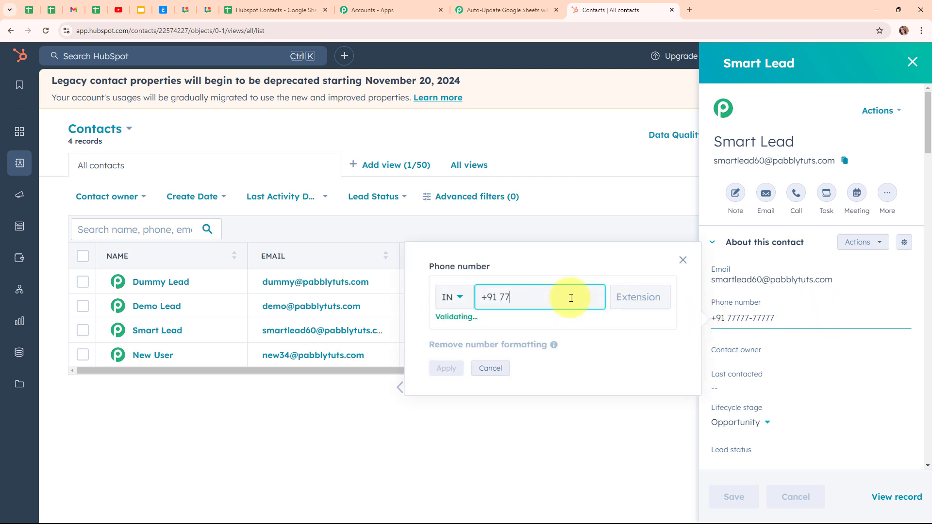
pyautogui.hotkey('ctrl', 'v')
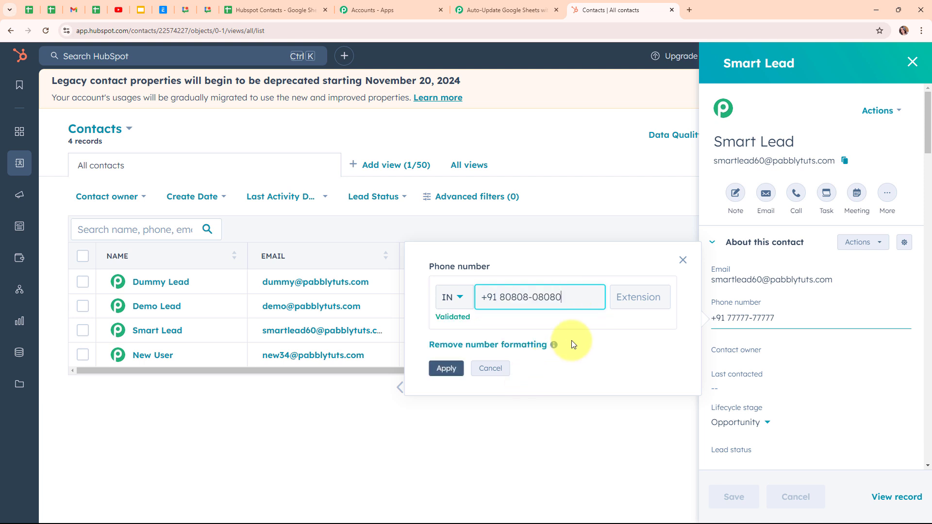
pyautogui.click(454, 375)
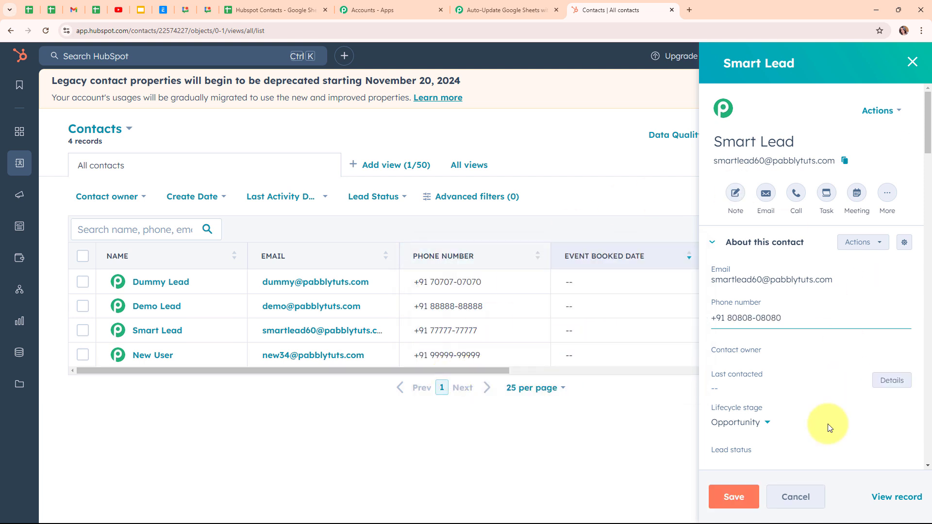
pyautogui.click(734, 496)
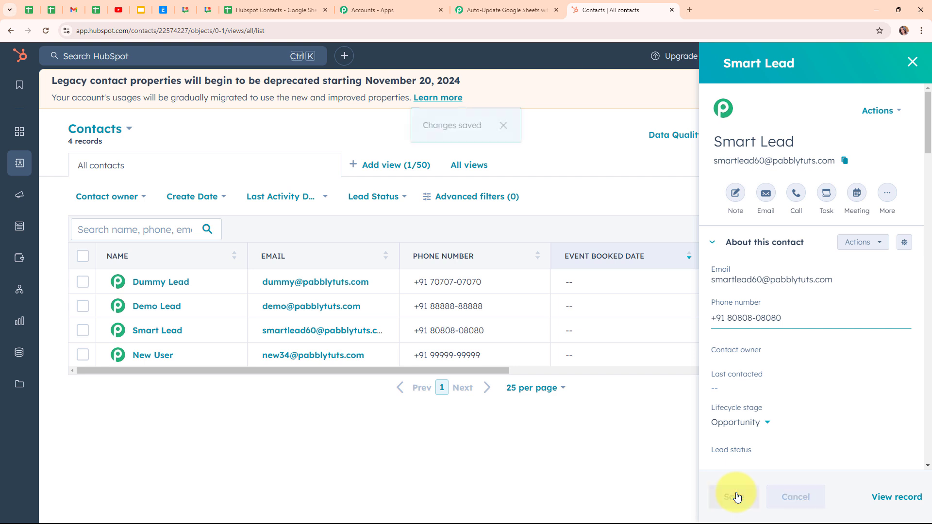
pyautogui.click(912, 62)
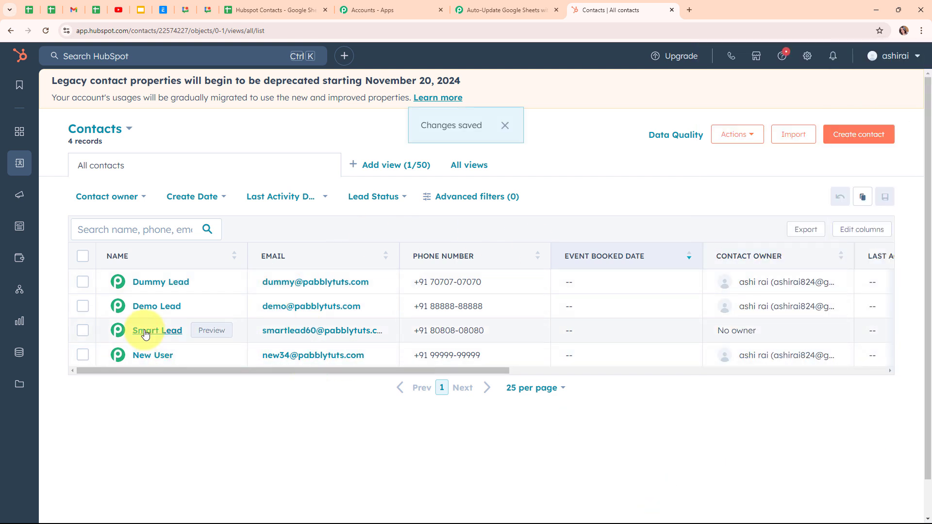
# Return to Pabbly Connect, save and test the trigger, and check the phone, last name, first name and email values in the received response.
pyautogui.click(503, 7)
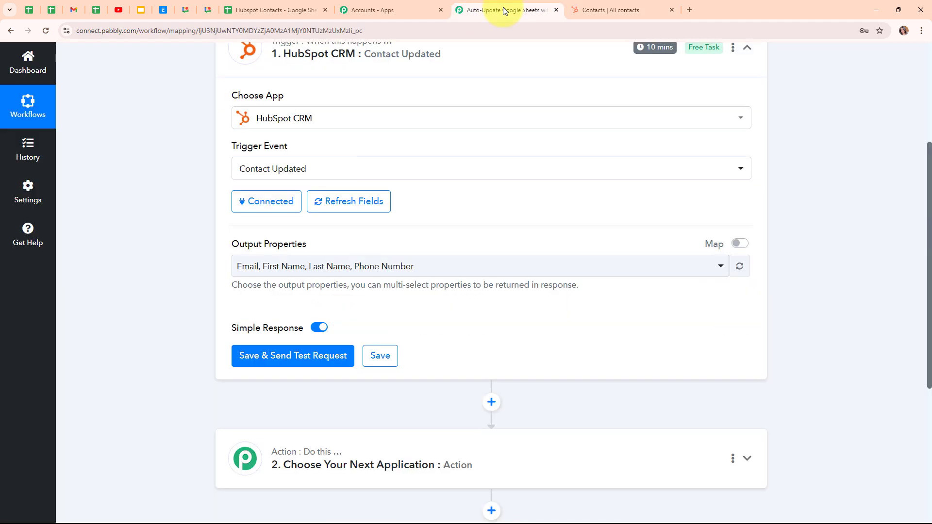
pyautogui.click(280, 357)
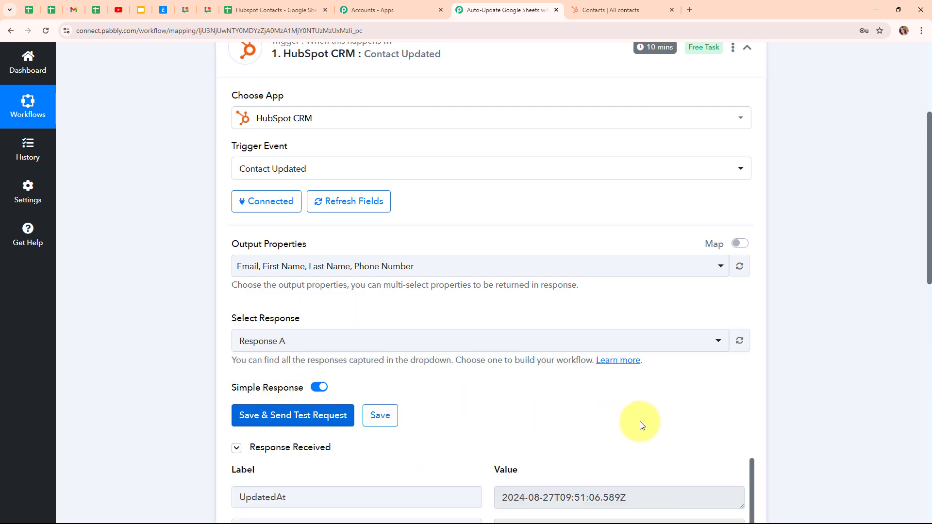
pyautogui.scroll(-5, 691, 431)
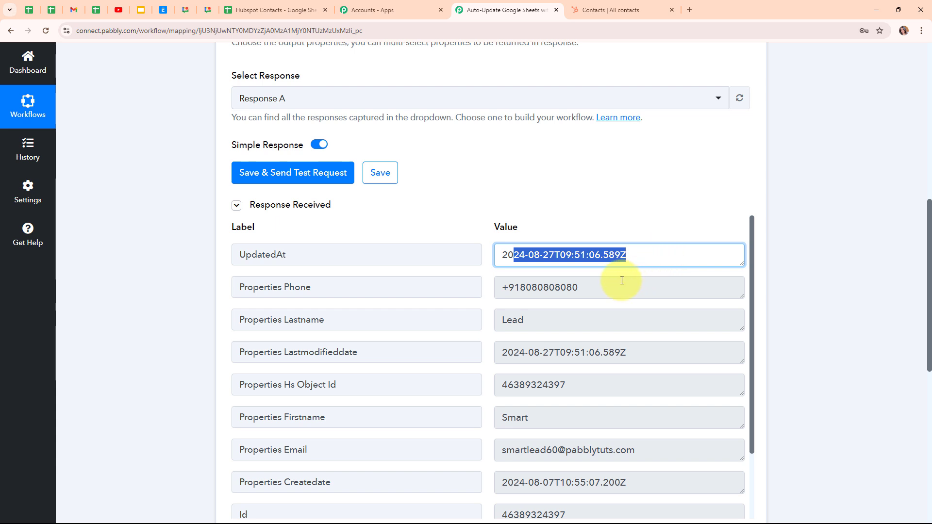
pyautogui.moveTo(607, 288); pyautogui.dragTo(491, 287)
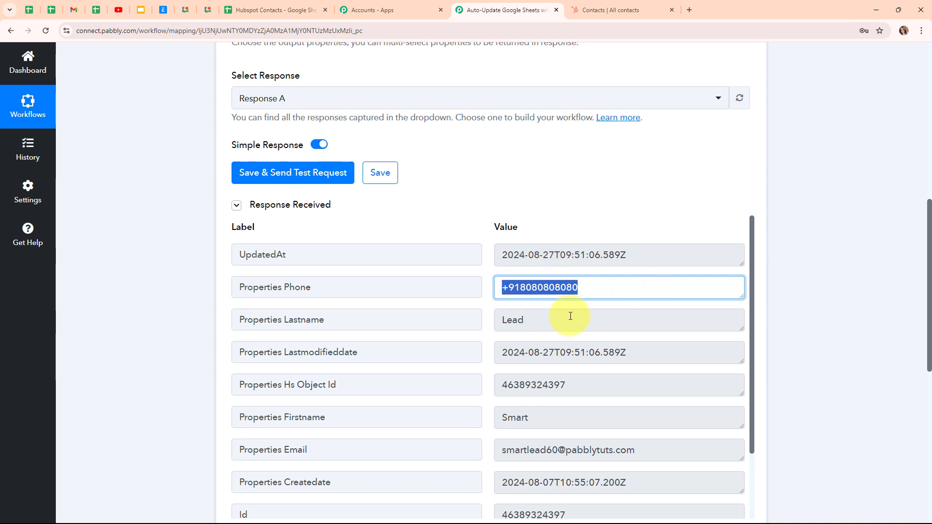
pyautogui.doubleClick(530, 321)
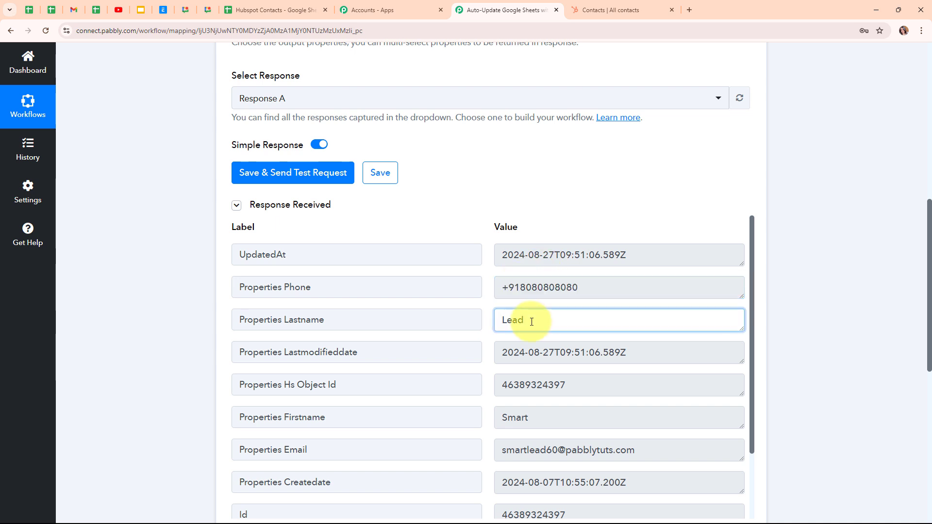
pyautogui.doubleClick(581, 412)
pyautogui.scroll(-2, 639, 402)
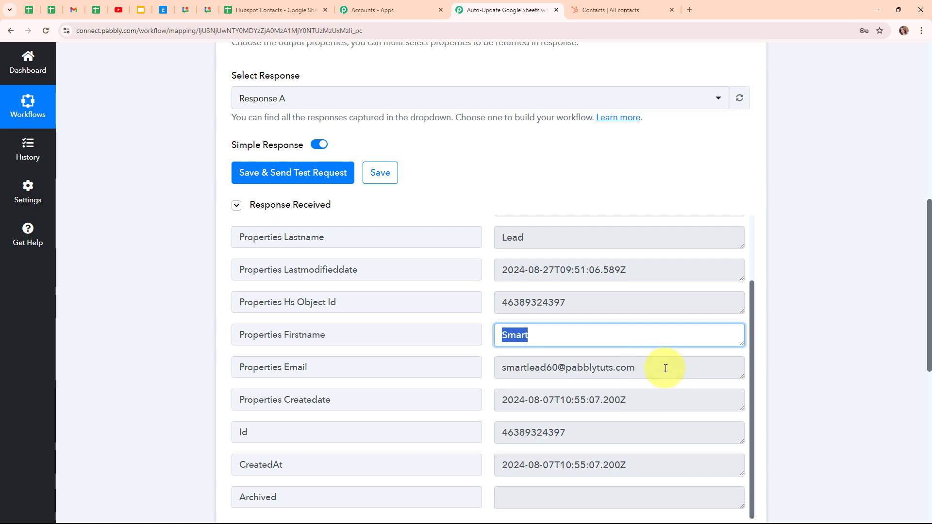
pyautogui.moveTo(636, 368); pyautogui.dragTo(470, 374)
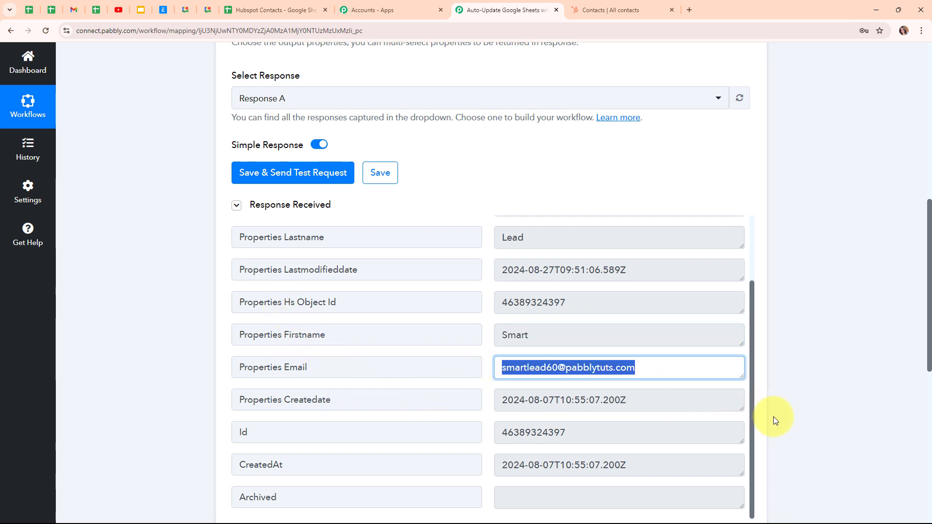
# Set the HubSpot trigger's time to check every 10 minutes and save it.
pyautogui.scroll(9, 774, 418)
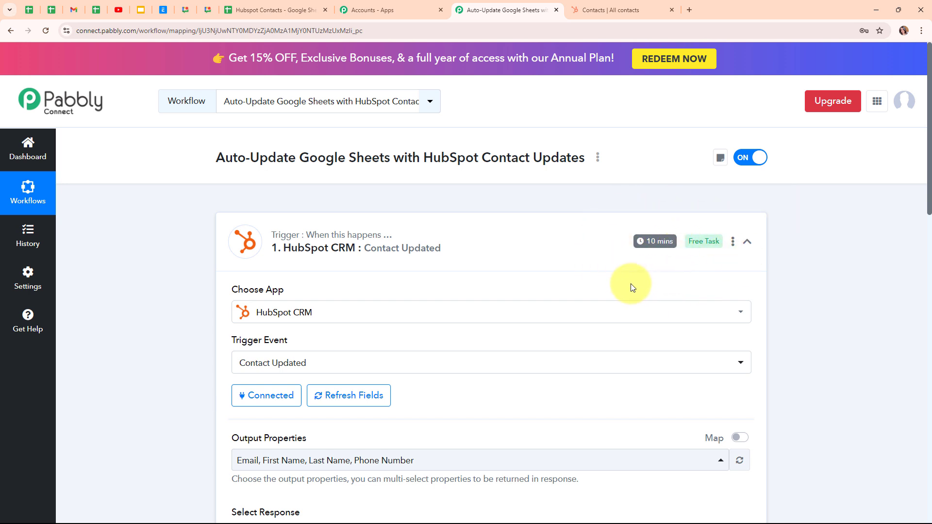
pyautogui.click(732, 248)
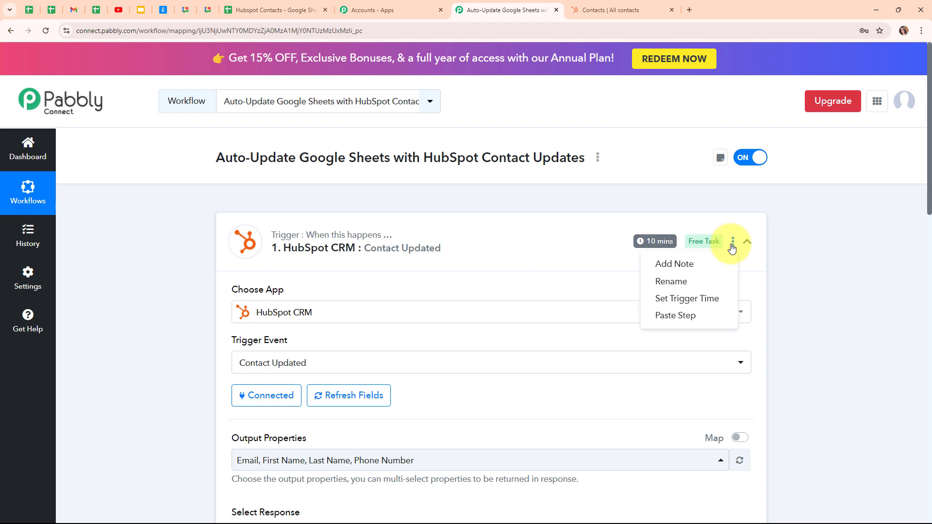
pyautogui.click(678, 300)
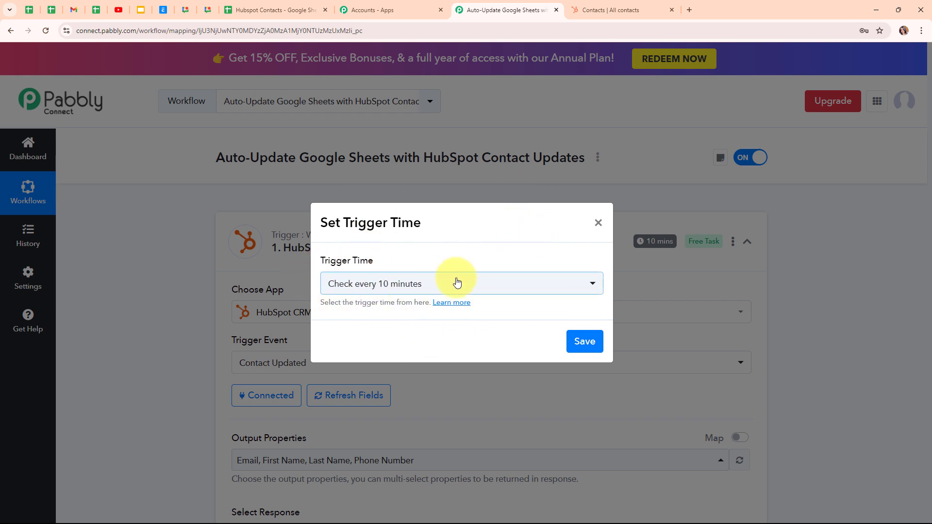
pyautogui.click(576, 287)
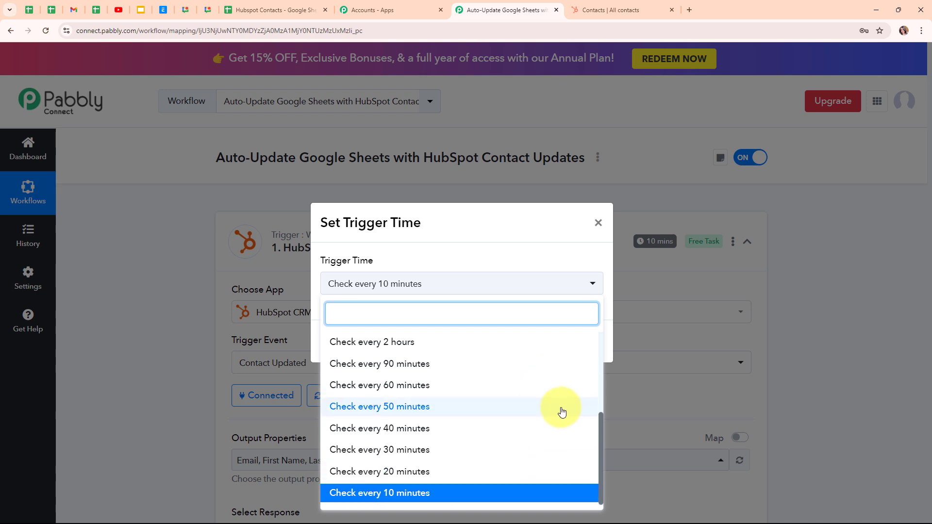
pyautogui.scroll(3, 560, 408)
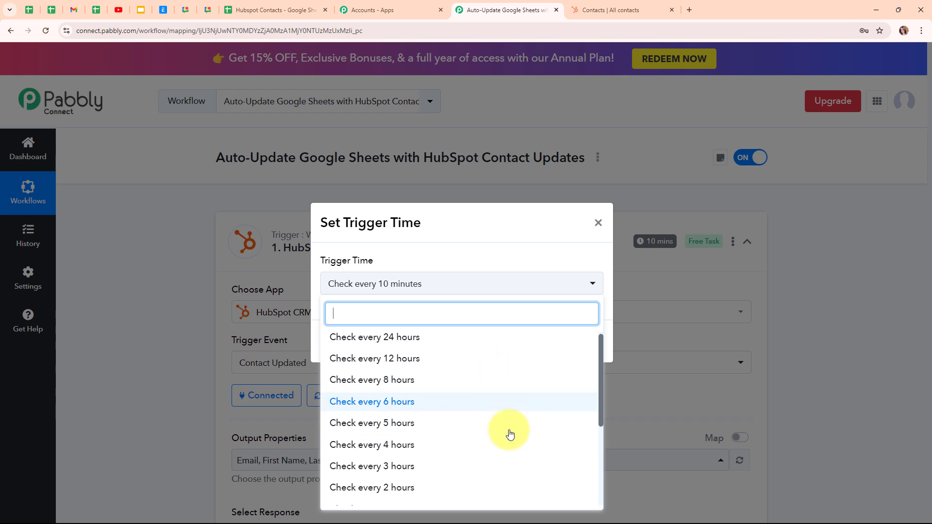
pyautogui.scroll(-3, 510, 440)
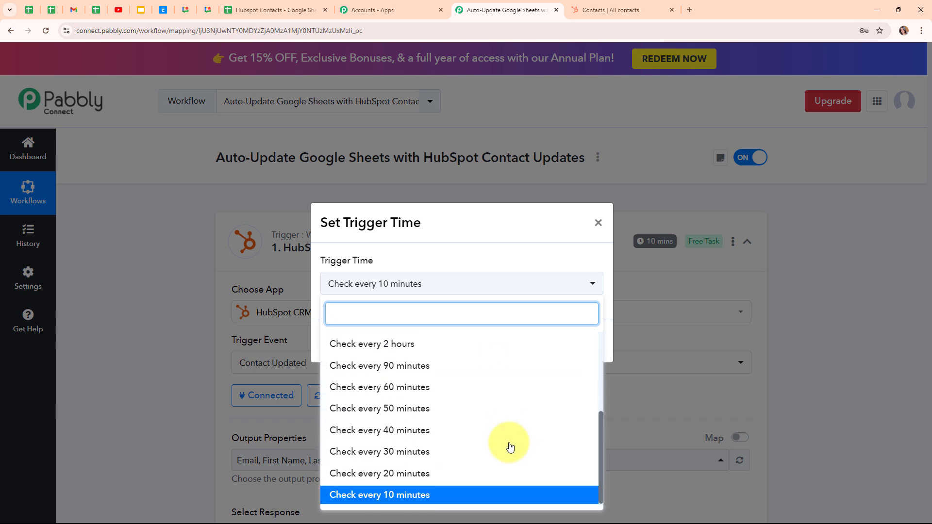
pyautogui.click(495, 499)
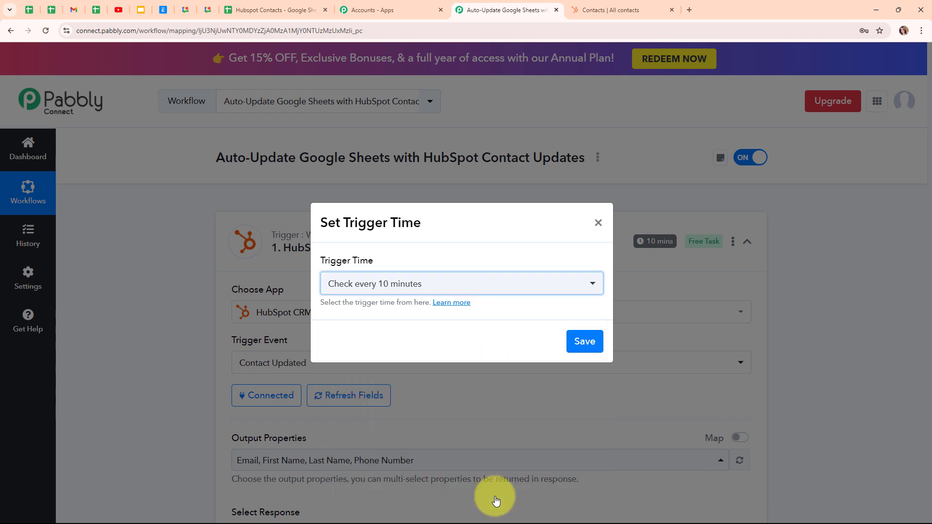
pyautogui.click(597, 346)
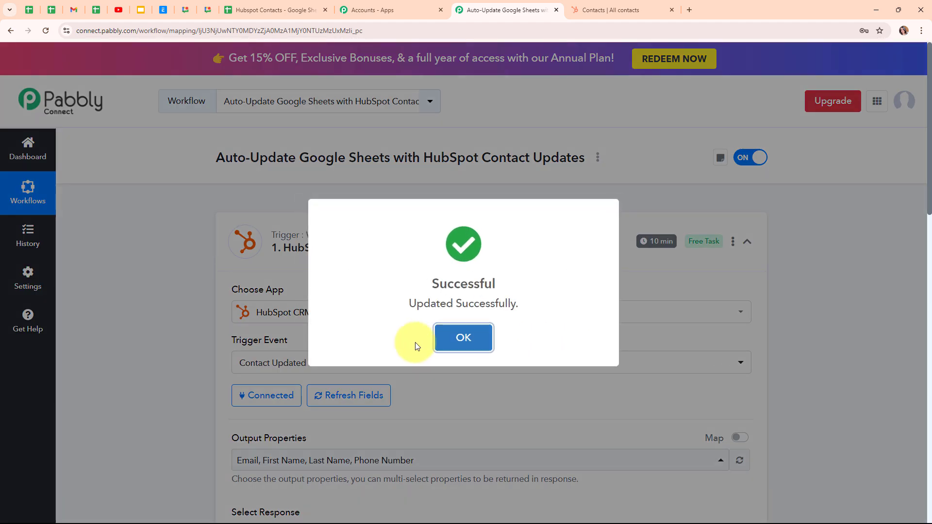
# Close the update confirmation, collapse the HubSpot trigger, and choose Google Sheets as the app for the action step.
pyautogui.click(440, 340)
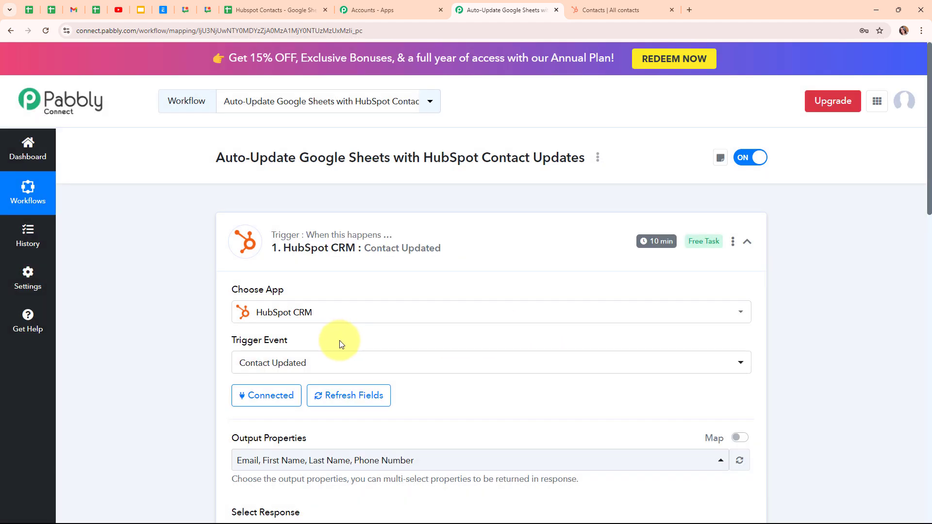
pyautogui.click(748, 248)
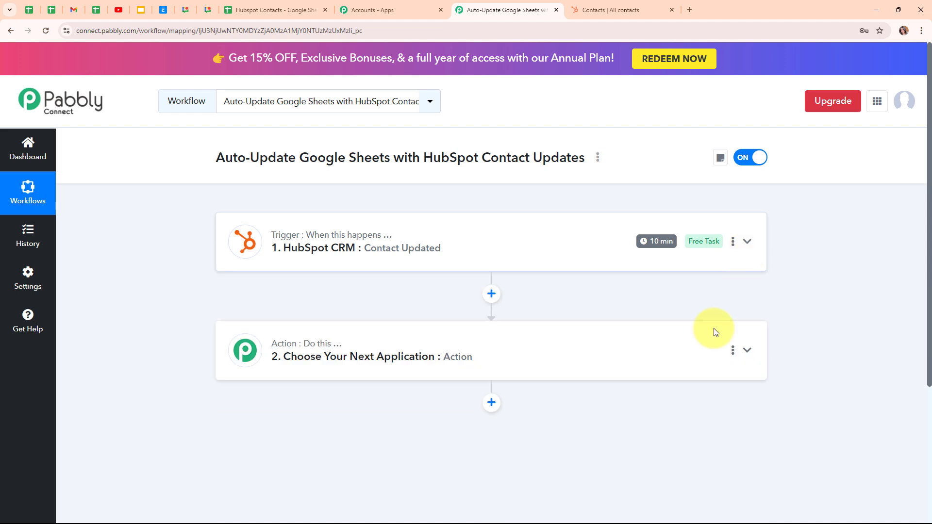
pyautogui.click(414, 352)
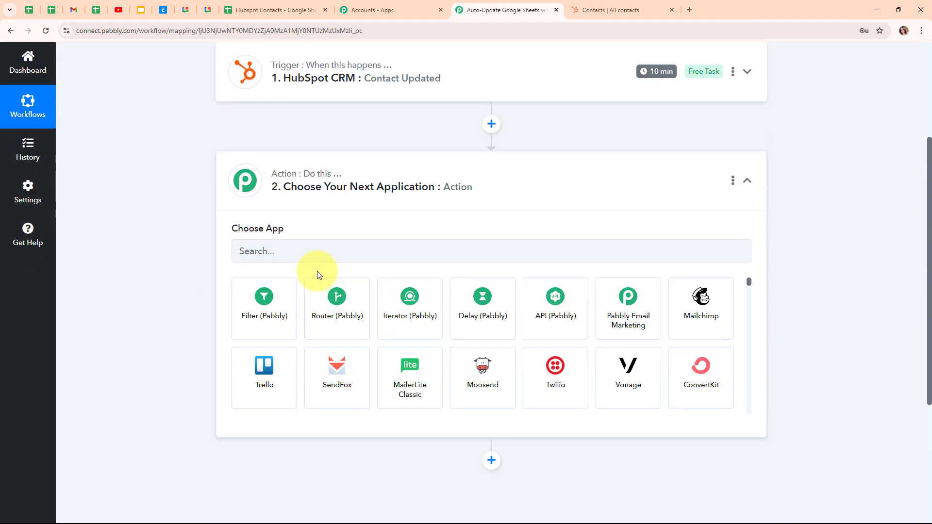
pyautogui.click(314, 250)
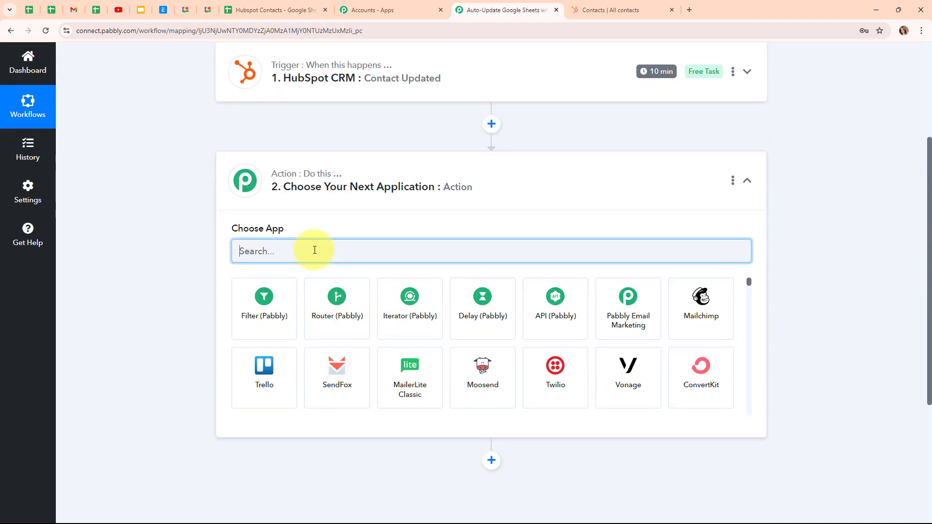
pyautogui.write('goo')
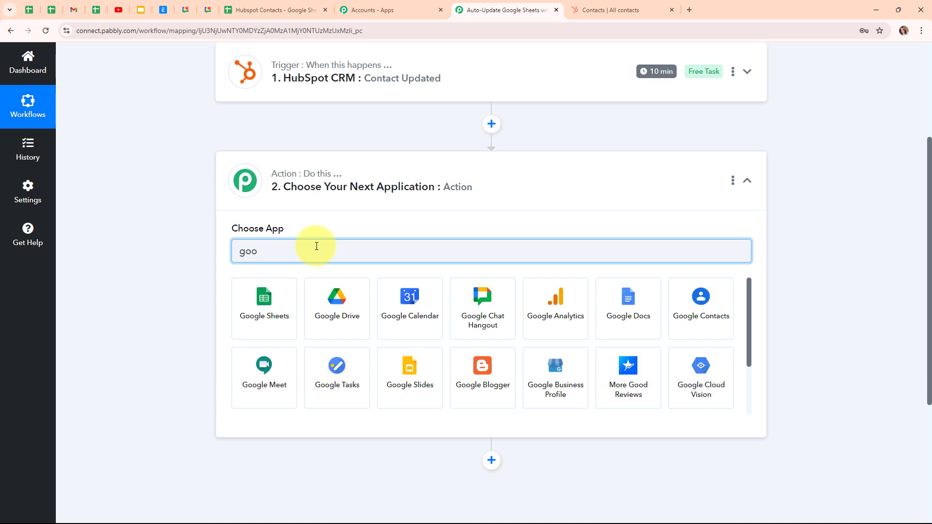
pyautogui.click(266, 297)
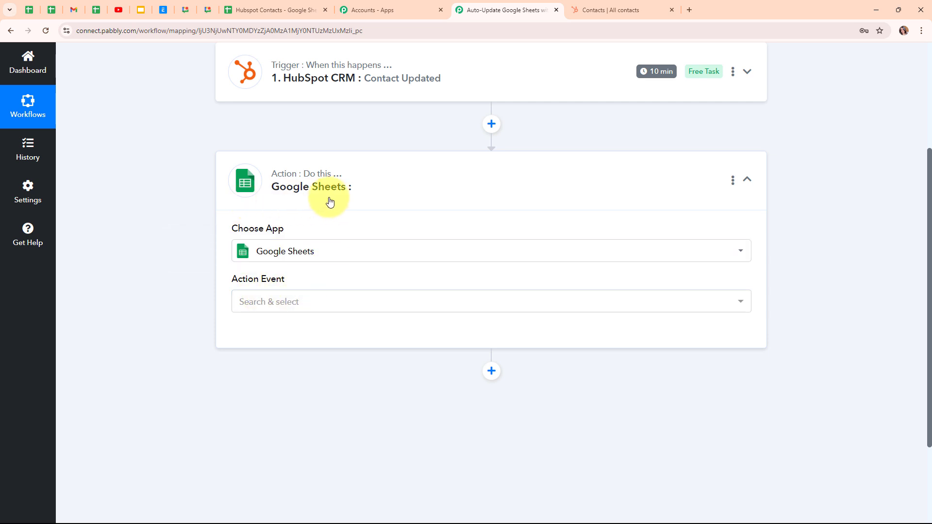
# Set the Google Sheets action event to Lookup Spreadsheet Rows V2.
pyautogui.click(358, 306)
pyautogui.scroll(-4, 378, 240)
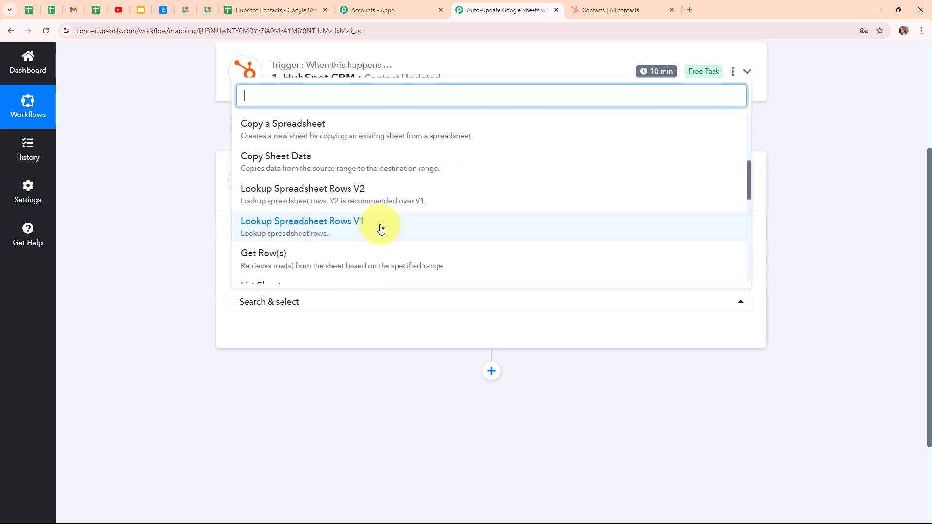
pyautogui.click(383, 199)
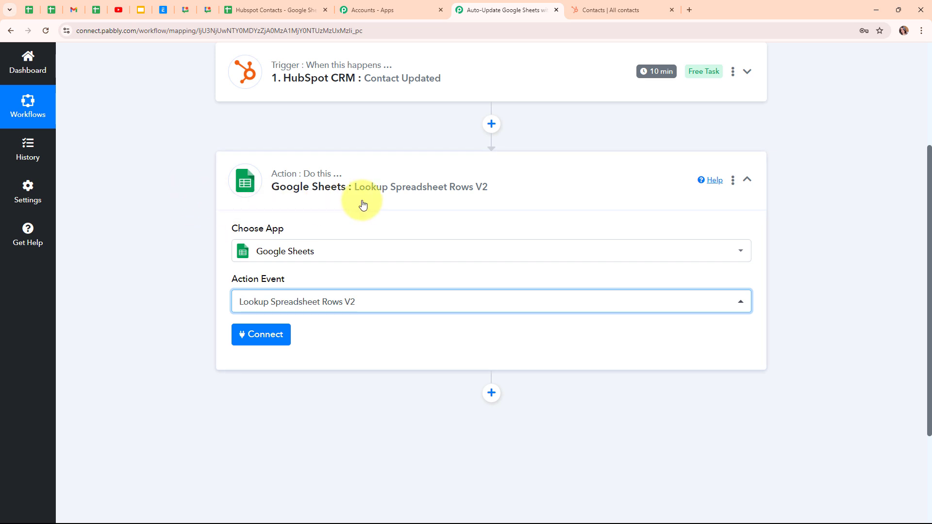
# Add a new Google Sheets connection by signing in with the Google account and allowing Pabbly Connect access to its spreadsheets.
pyautogui.click(278, 337)
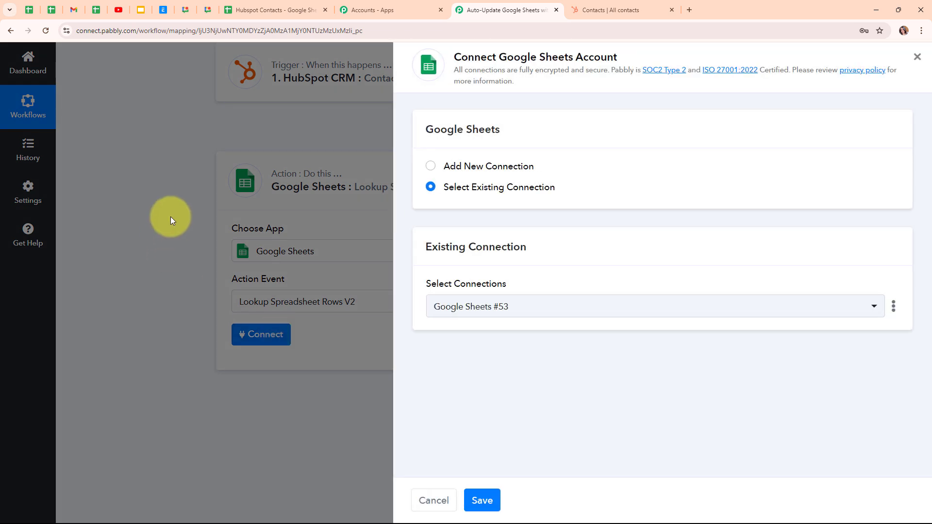
pyautogui.click(431, 167)
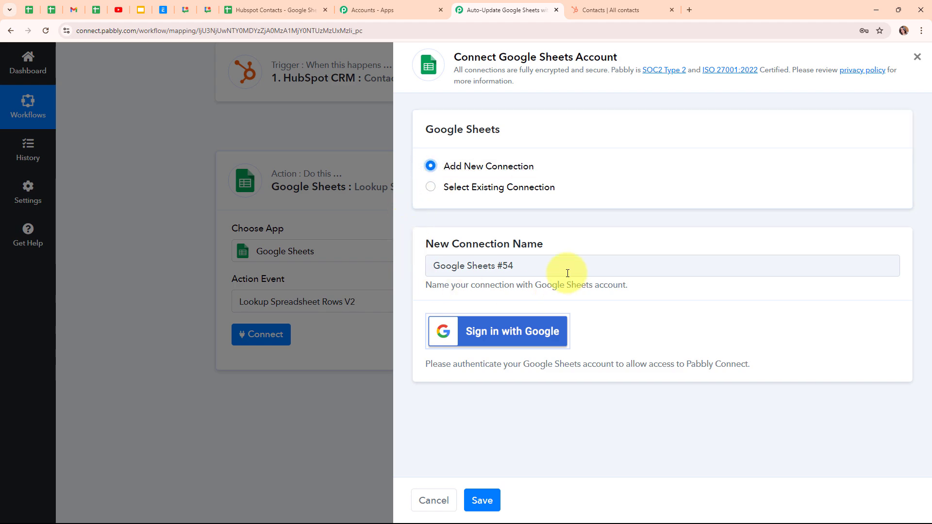
pyautogui.click(538, 344)
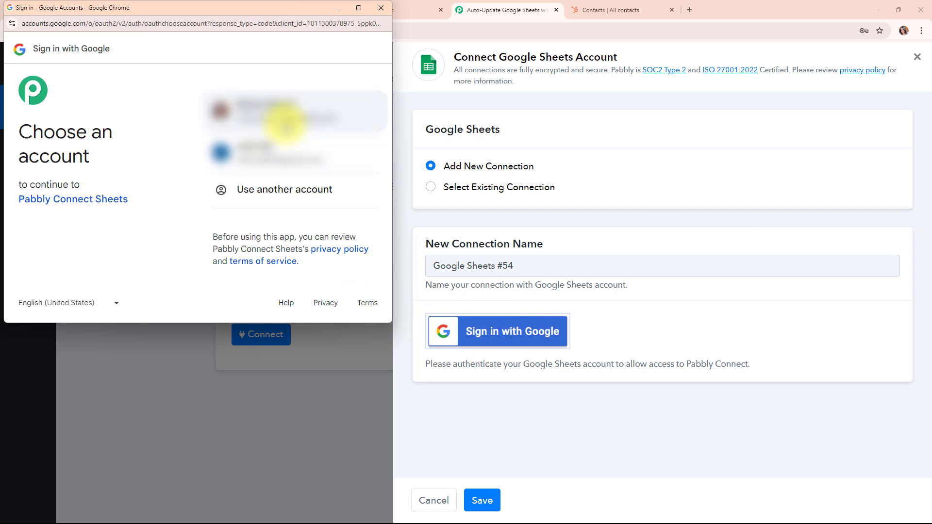
pyautogui.click(285, 122)
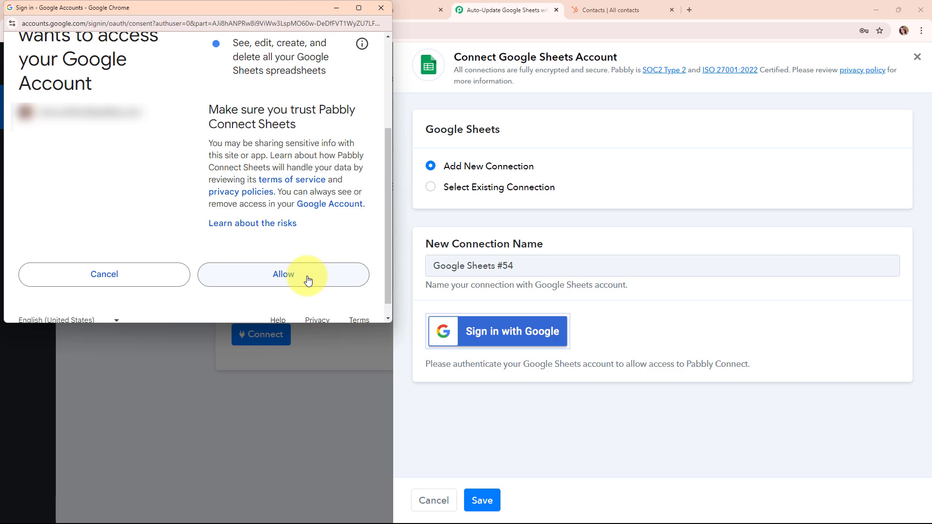
pyautogui.click(308, 280)
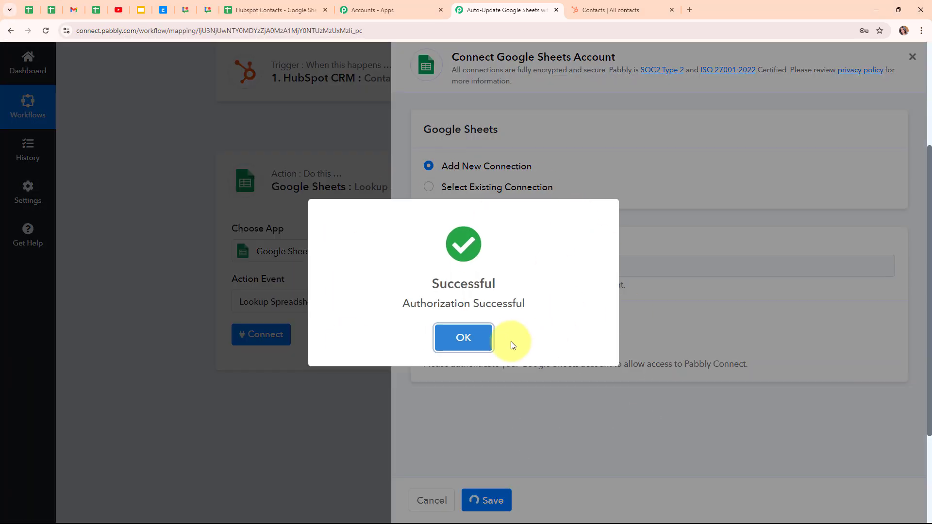
pyautogui.click(478, 337)
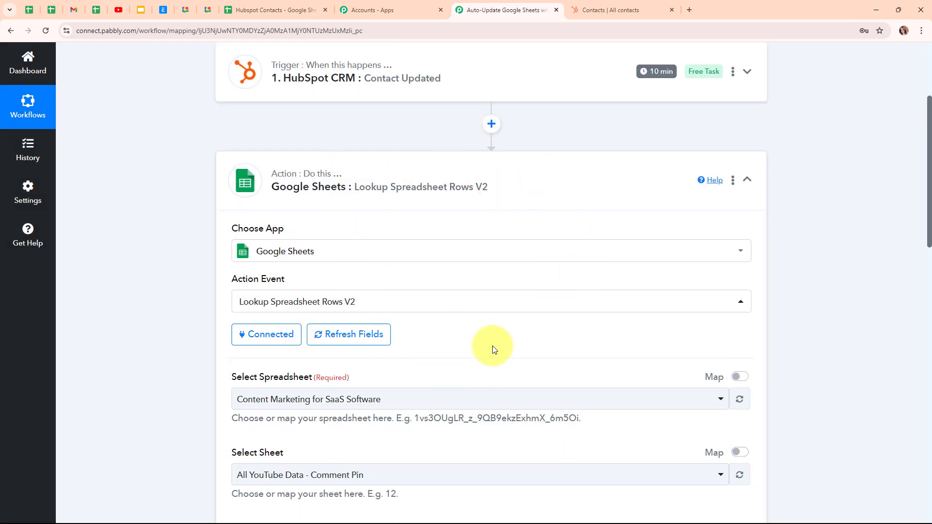
# Check the name of the open contact spreadsheet, and select the Hubspot Contacts spreadsheet with Sheet1 for the lookup.
pyautogui.scroll(-4, 493, 346)
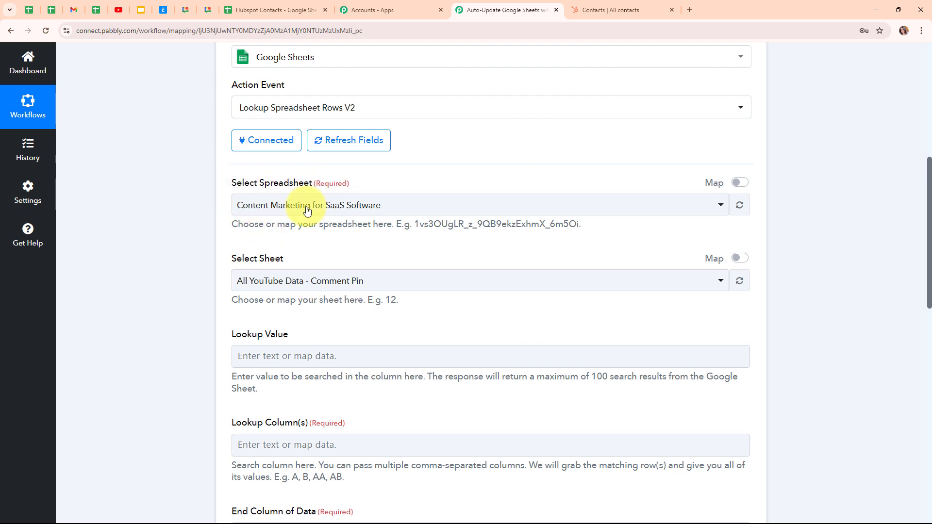
pyautogui.click(305, 5)
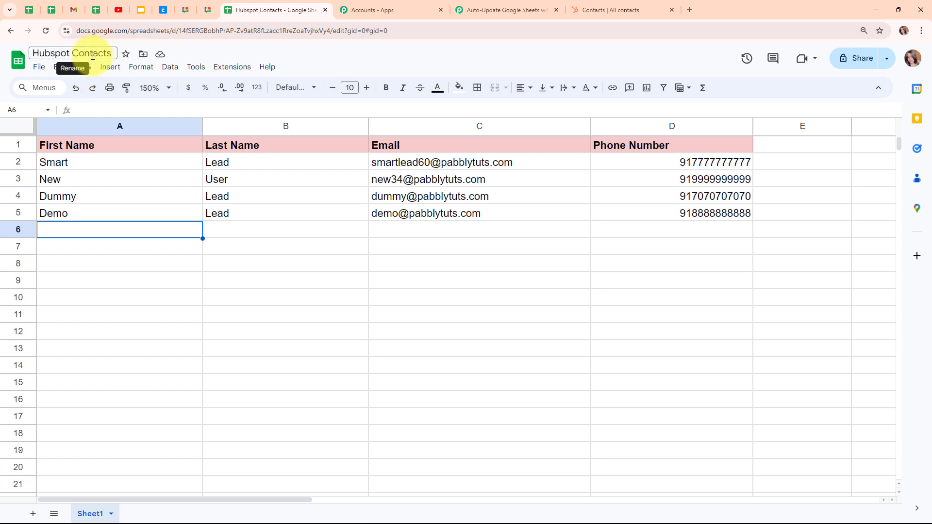
pyautogui.click(498, 4)
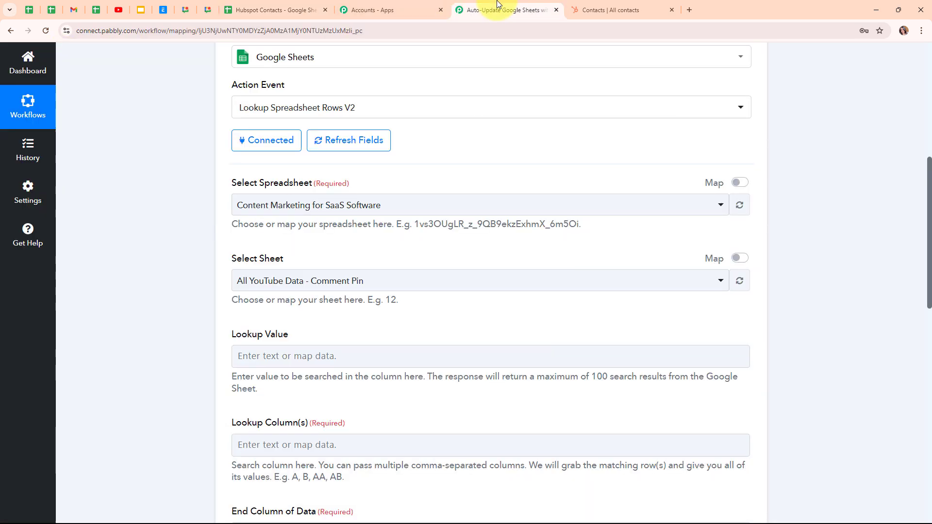
pyautogui.click(321, 212)
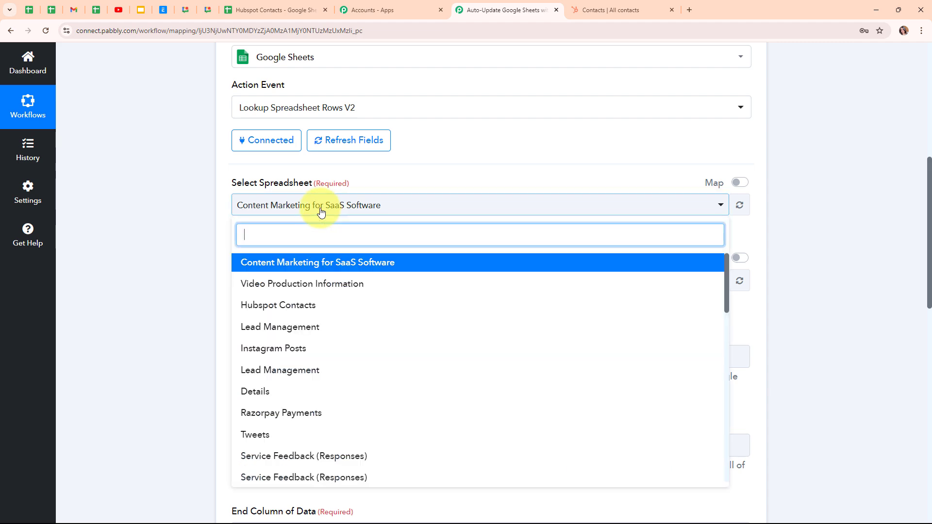
pyautogui.click(321, 306)
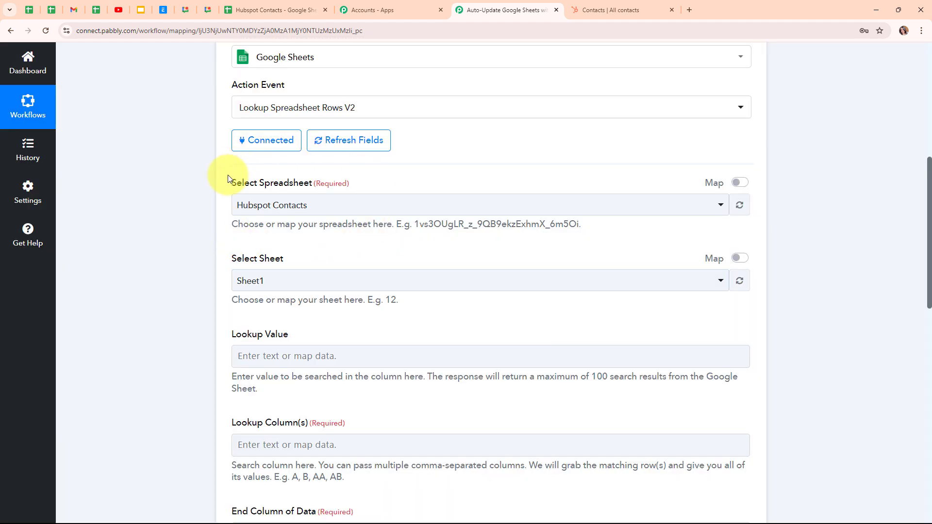
pyautogui.click(342, 282)
pyautogui.click(339, 337)
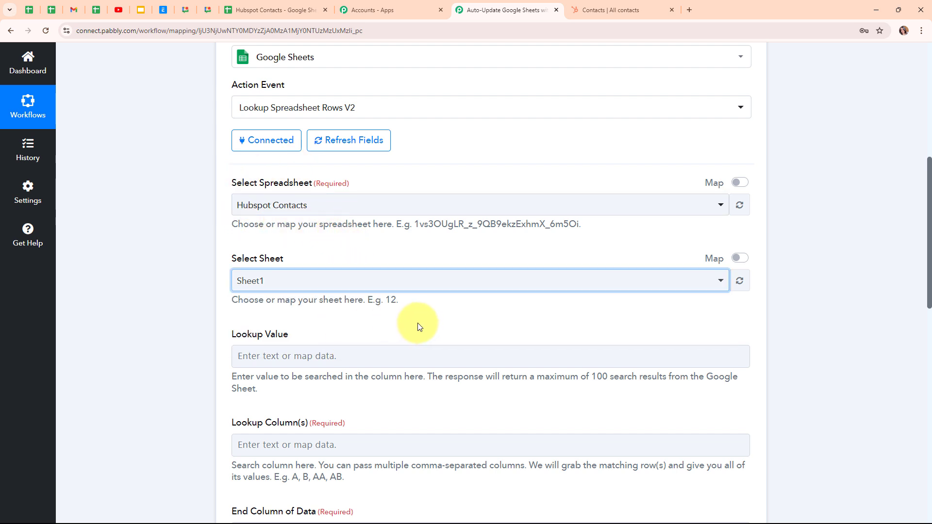
# Map the Properties Firstname value from the HubSpot Contact Updated trigger as the lookup value.
pyautogui.scroll(-3, 420, 327)
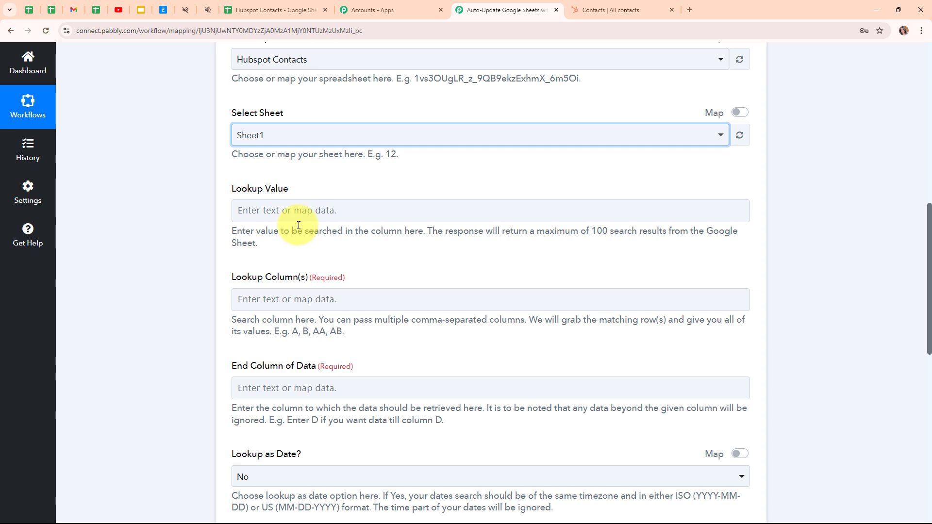
pyautogui.click(260, 209)
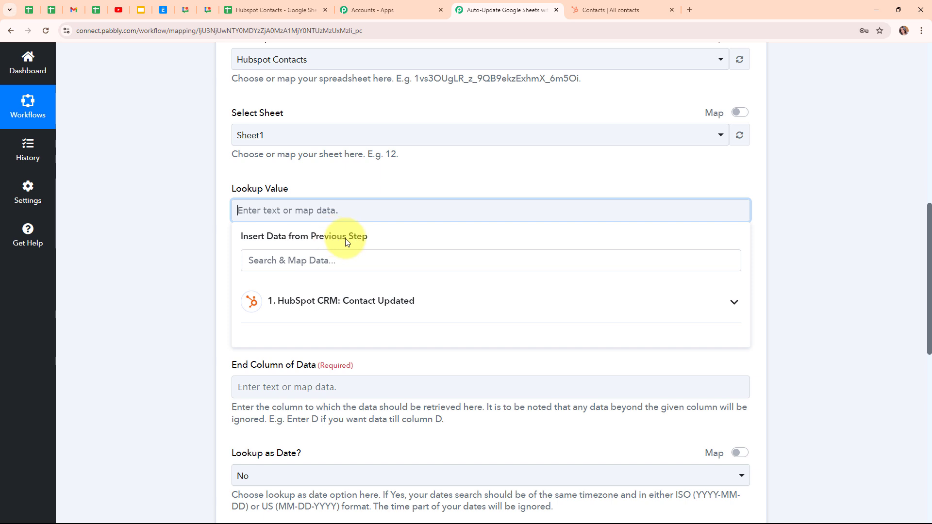
pyautogui.click(427, 305)
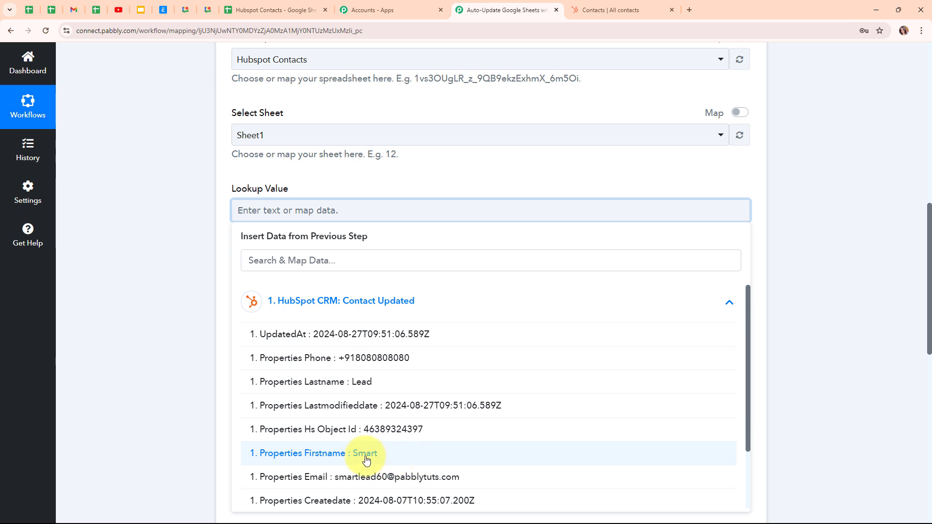
pyautogui.click(407, 462)
pyautogui.click(183, 318)
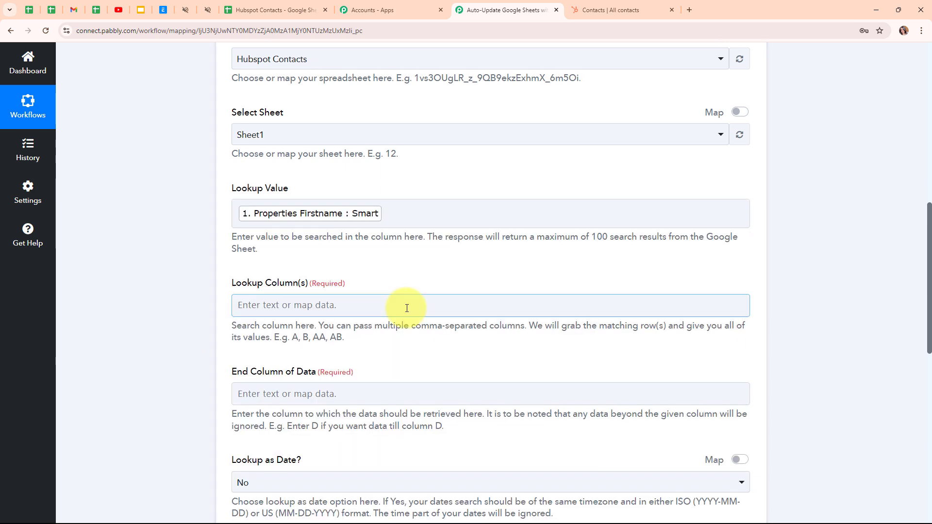
# Check which column of the Hubspot Contacts sheet holds the first names, and set the lookup column to A.
pyautogui.scroll(-1, 408, 307)
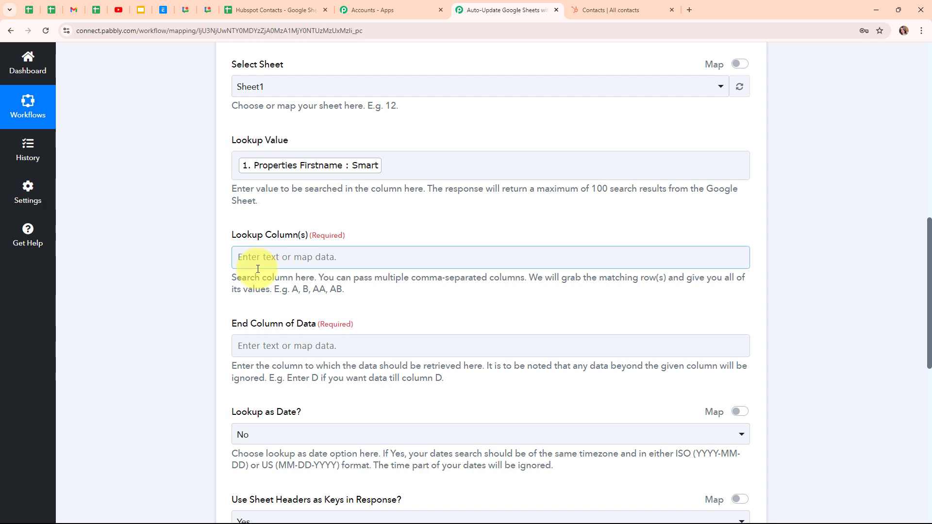
pyautogui.click(300, 5)
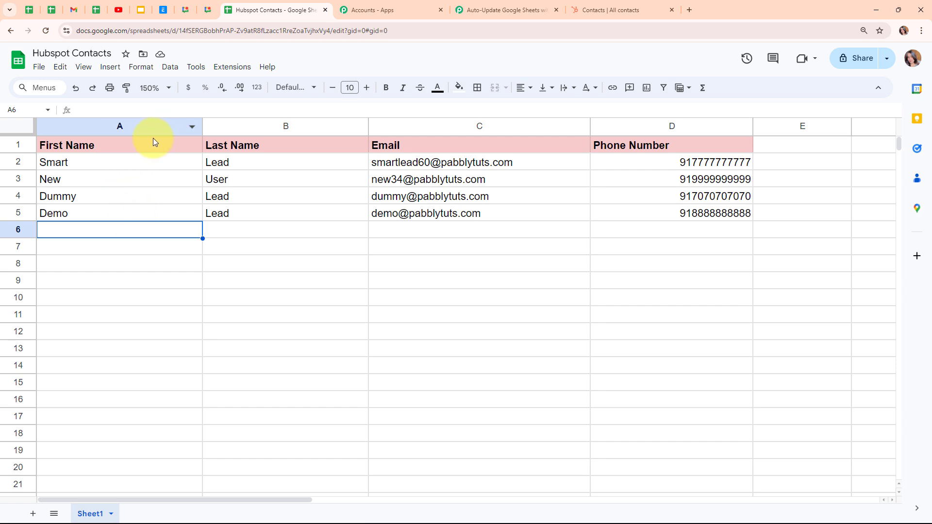
pyautogui.click(507, 10)
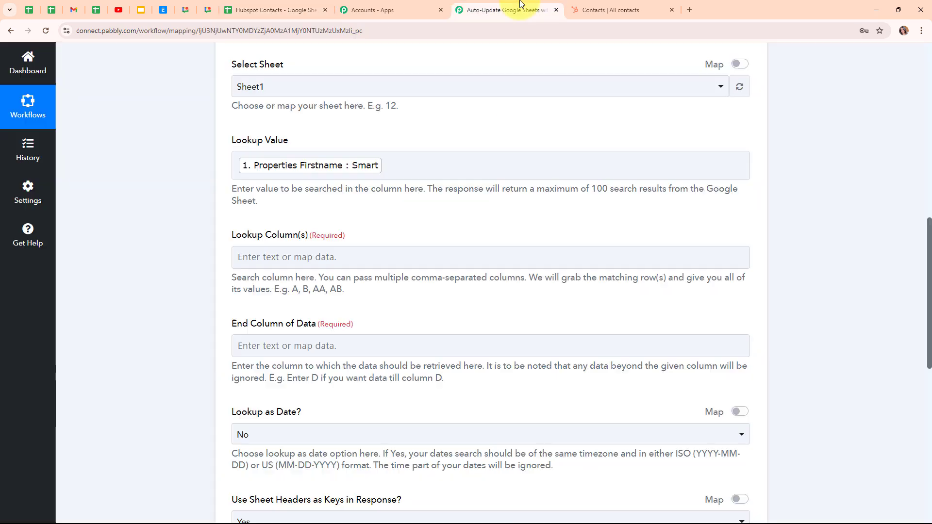
pyautogui.click(286, 255)
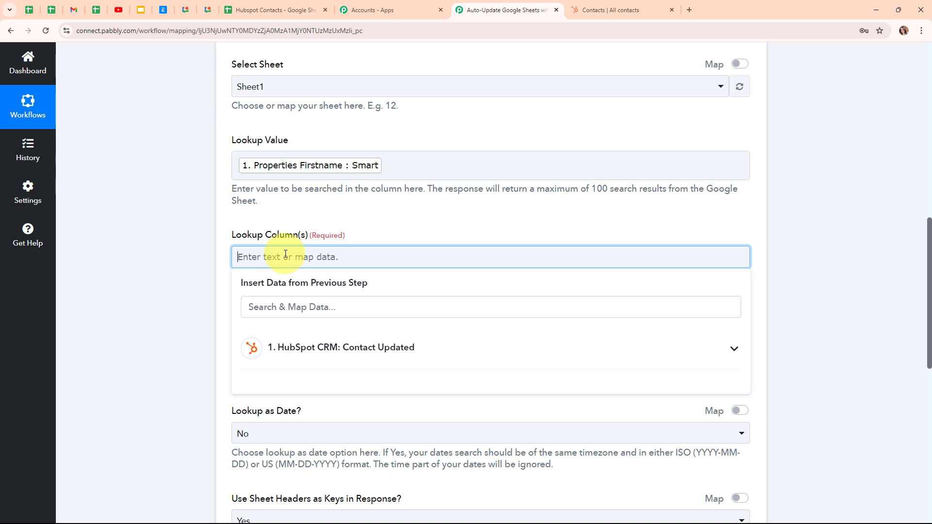
pyautogui.write('A')
pyautogui.click(218, 282)
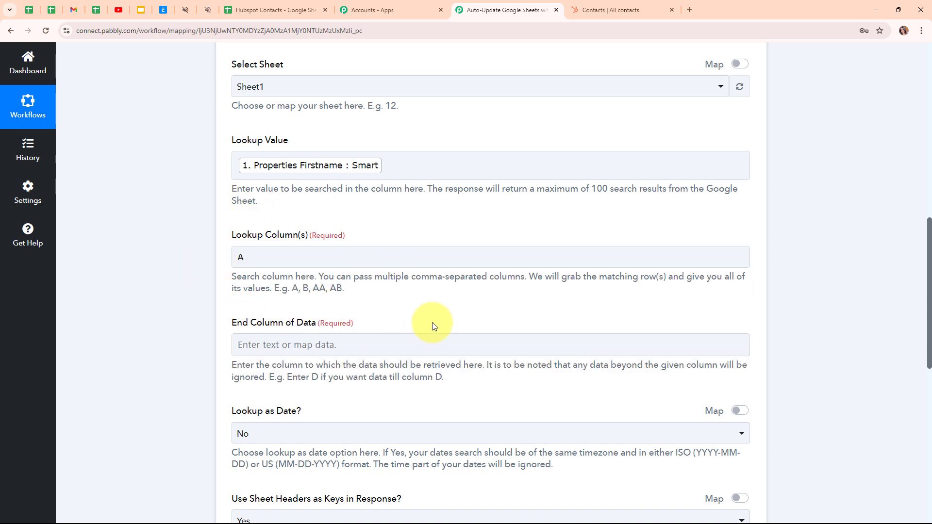
# Check the last data column in the Hubspot Contacts sheet, and set the lookup's end column of data to D.
pyautogui.scroll(-2, 430, 321)
pyautogui.click(377, 244)
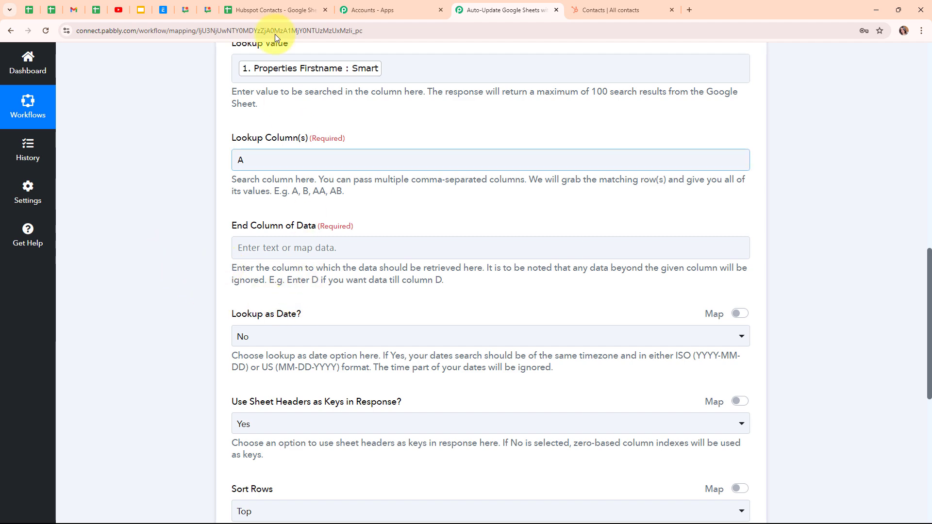
pyautogui.click(257, 5)
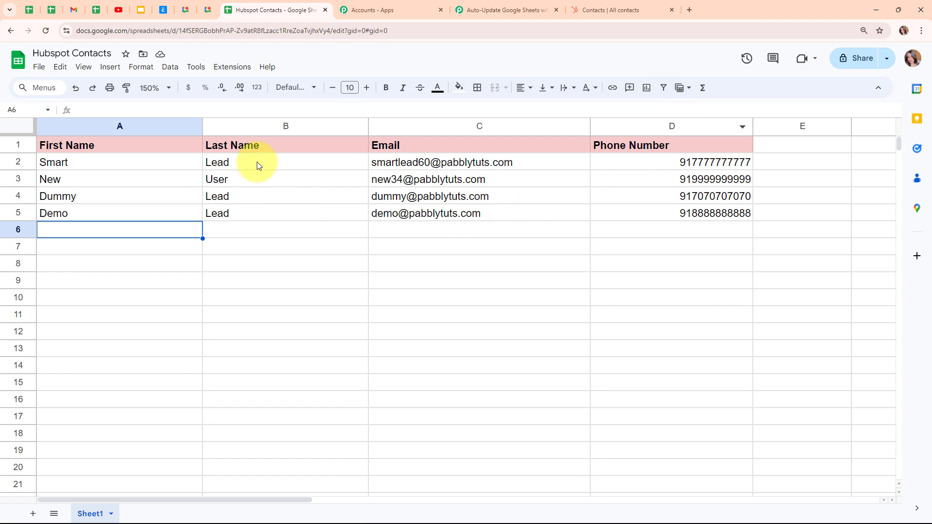
pyautogui.click(497, 9)
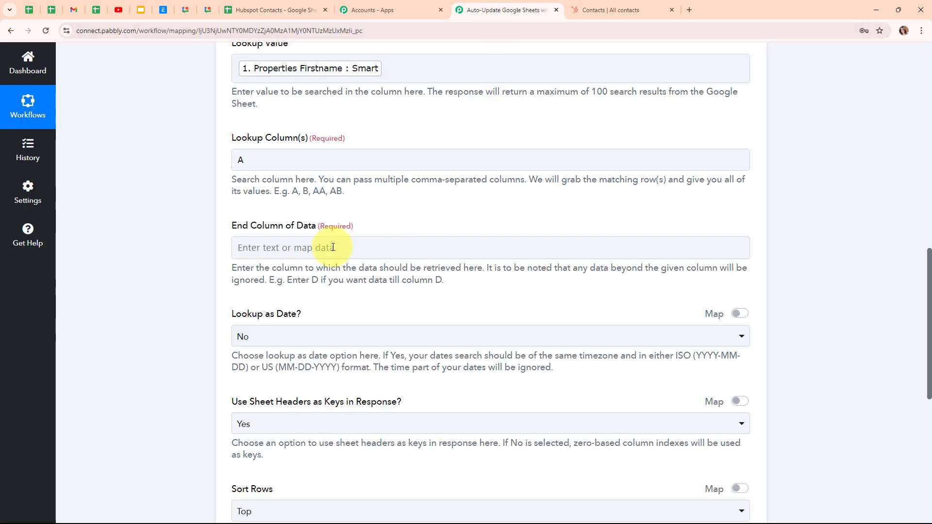
pyautogui.click(245, 243)
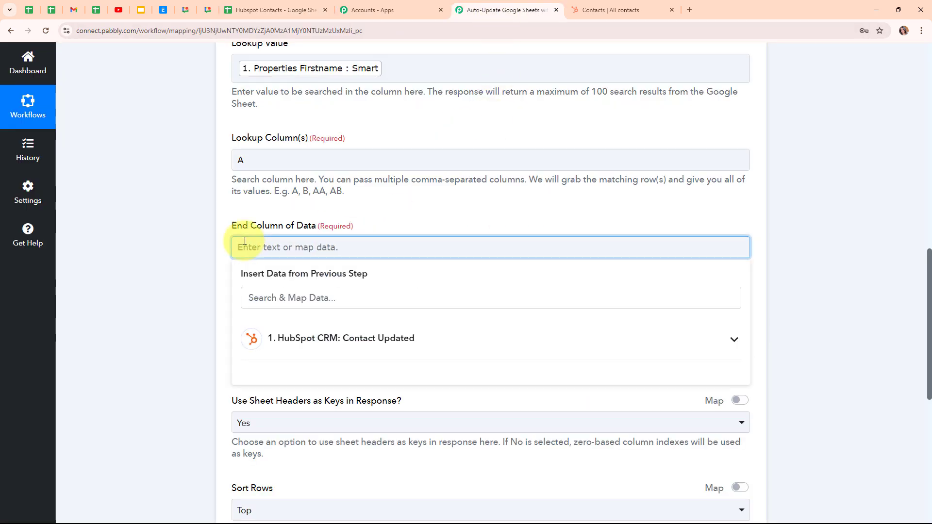
pyautogui.write('D')
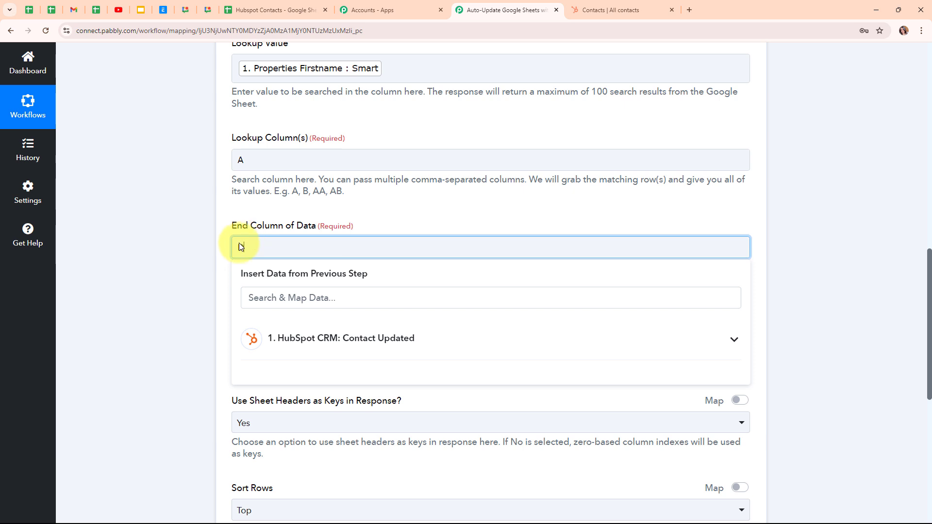
pyautogui.click(171, 275)
pyautogui.scroll(-1, 365, 300)
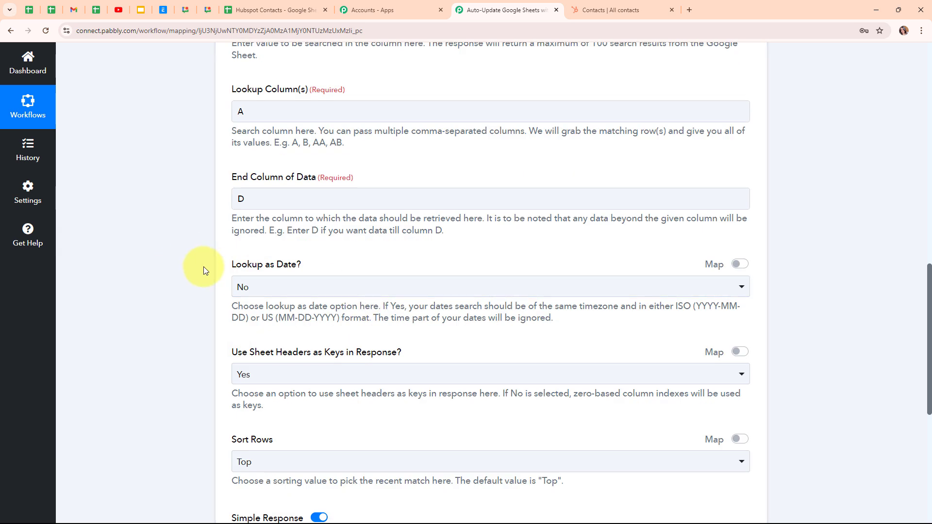
# Set Lookup as Date to No, Use Sheet Headers as Keys in Response to Yes, and Sort Rows to Top.
pyautogui.click(299, 289)
pyautogui.click(303, 345)
pyautogui.scroll(-2, 388, 335)
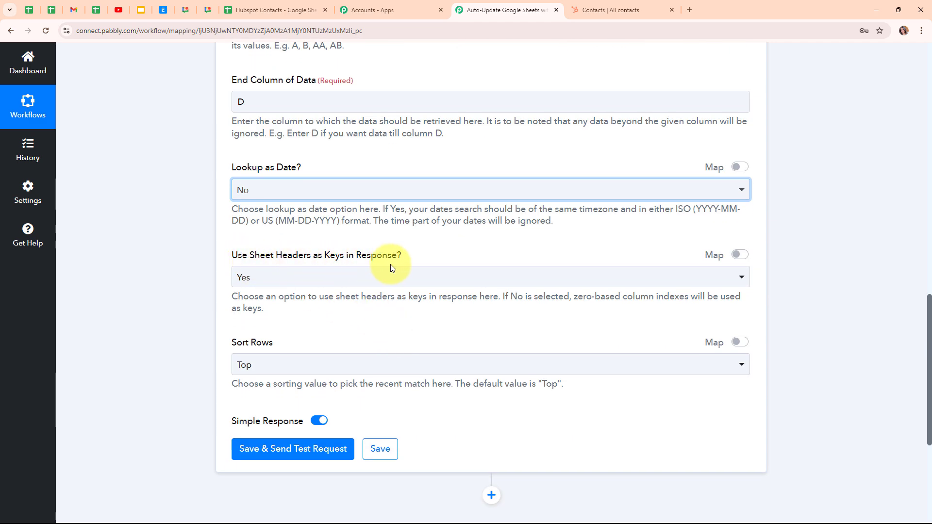
pyautogui.click(392, 278)
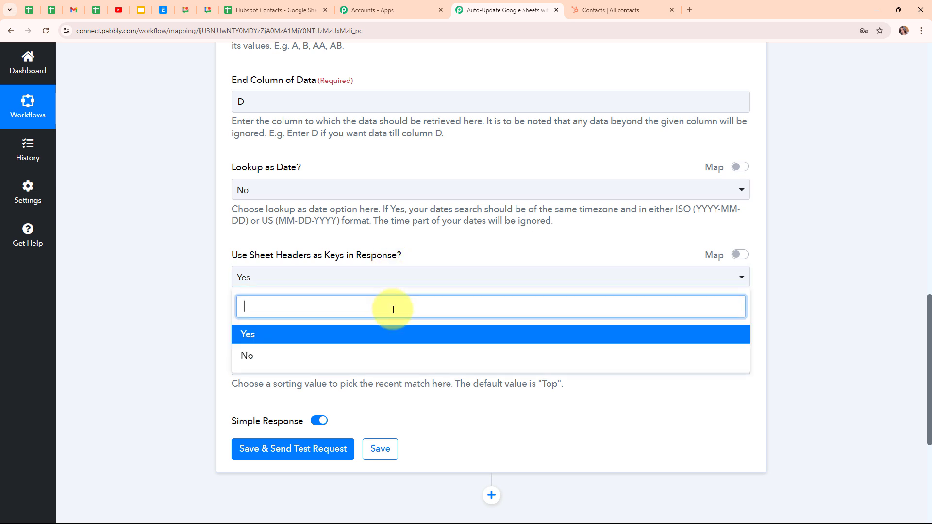
pyautogui.click(387, 339)
pyautogui.scroll(-2, 410, 320)
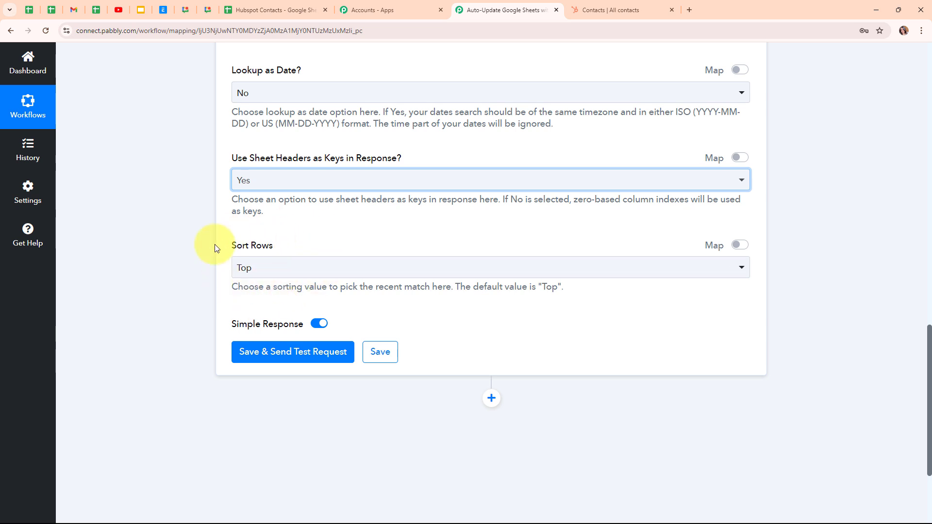
pyautogui.click(335, 277)
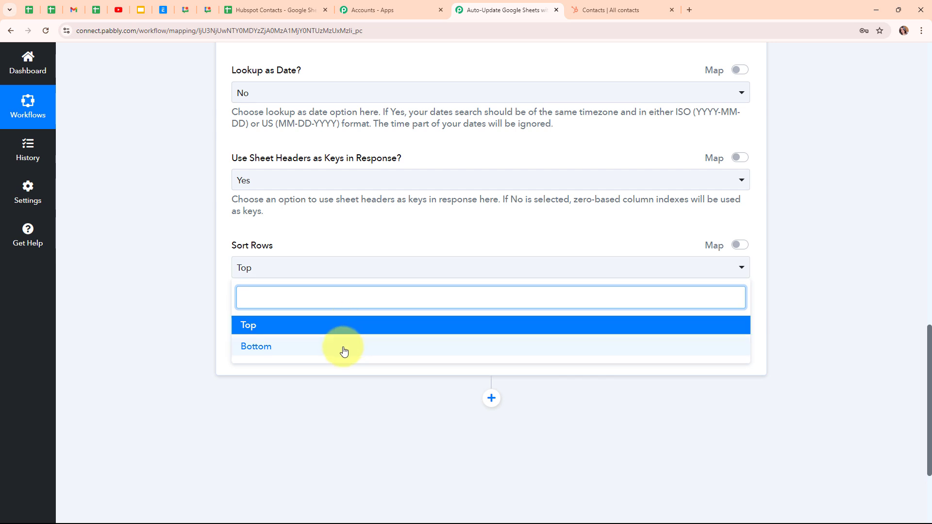
pyautogui.click(288, 325)
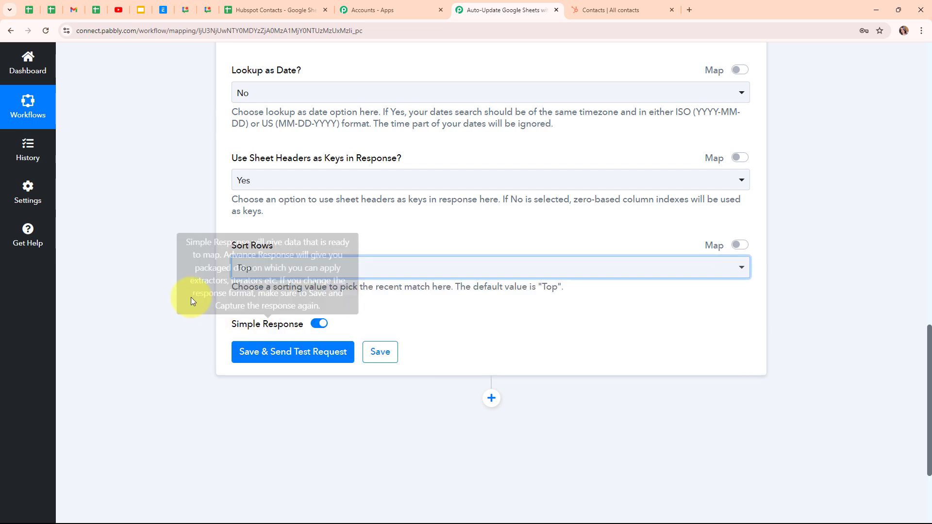
# Save the lookup action, send its test request, and check the rows found and row index in the response.
pyautogui.scroll(2, 511, 338)
pyautogui.scroll(-3, 512, 339)
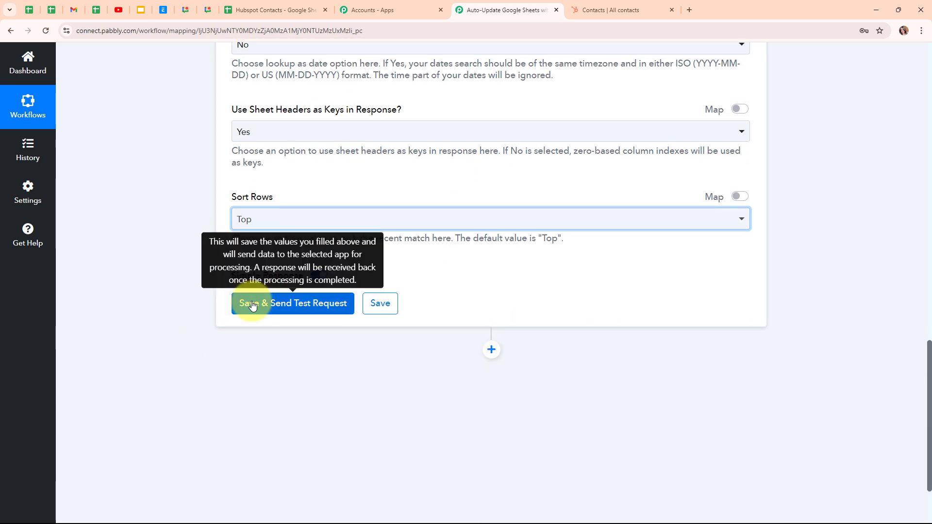
pyautogui.click(252, 304)
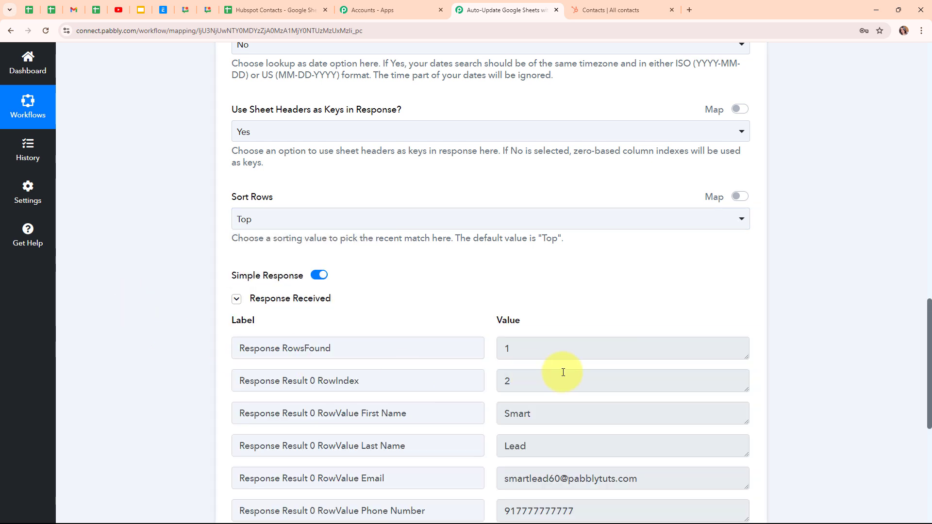
pyautogui.scroll(-2, 810, 345)
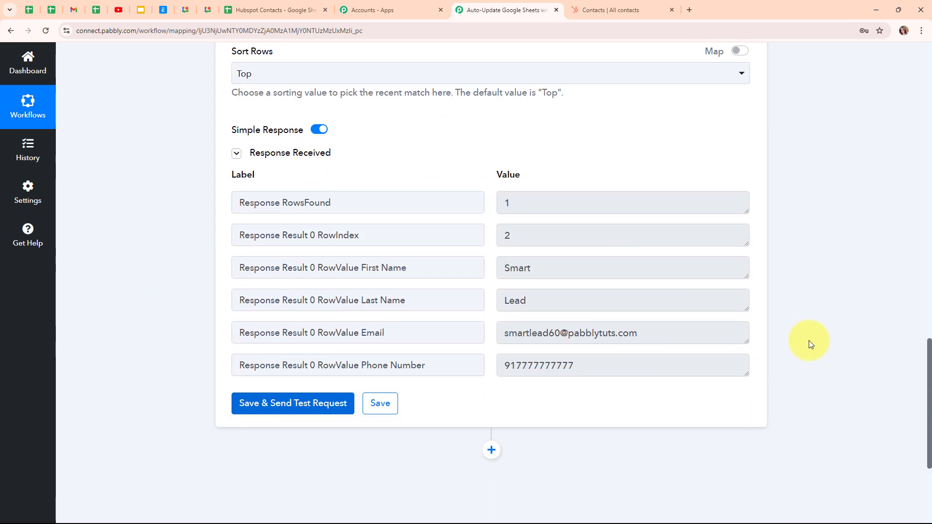
pyautogui.doubleClick(500, 203)
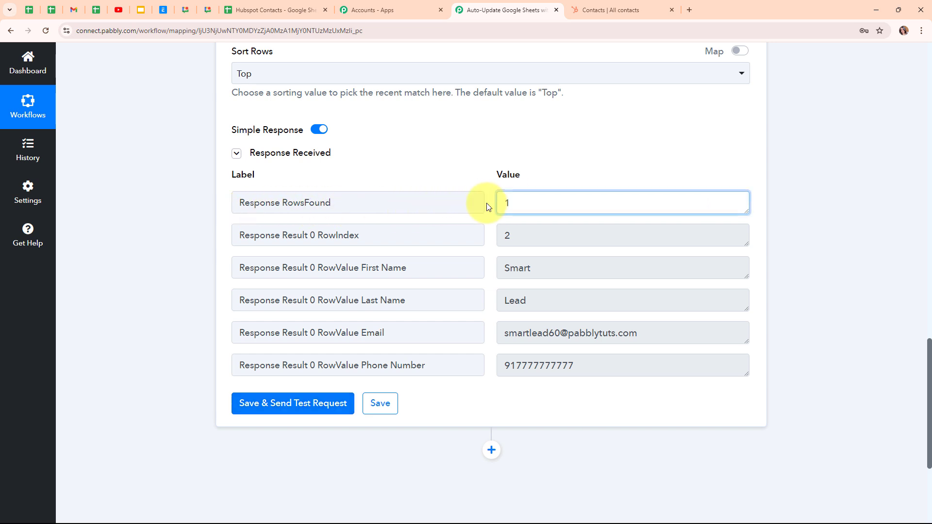
pyautogui.doubleClick(509, 236)
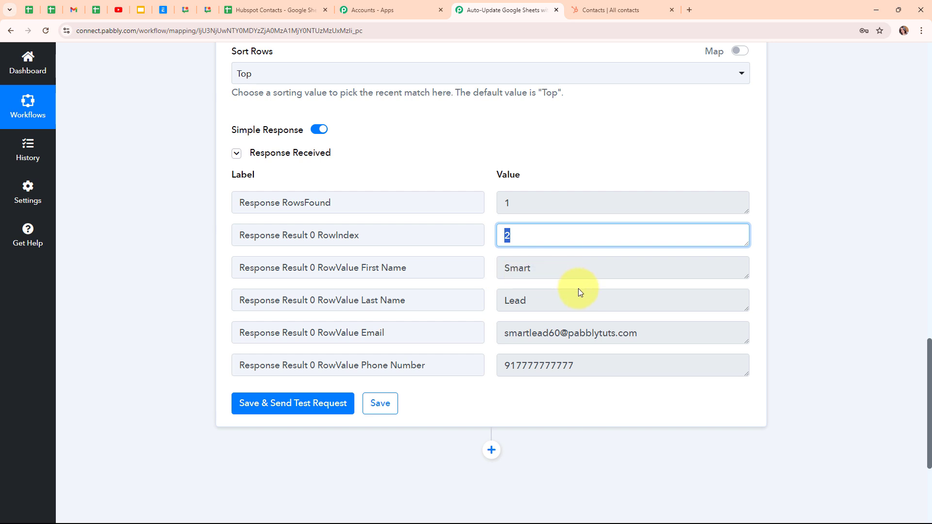
pyautogui.scroll(-1, 579, 290)
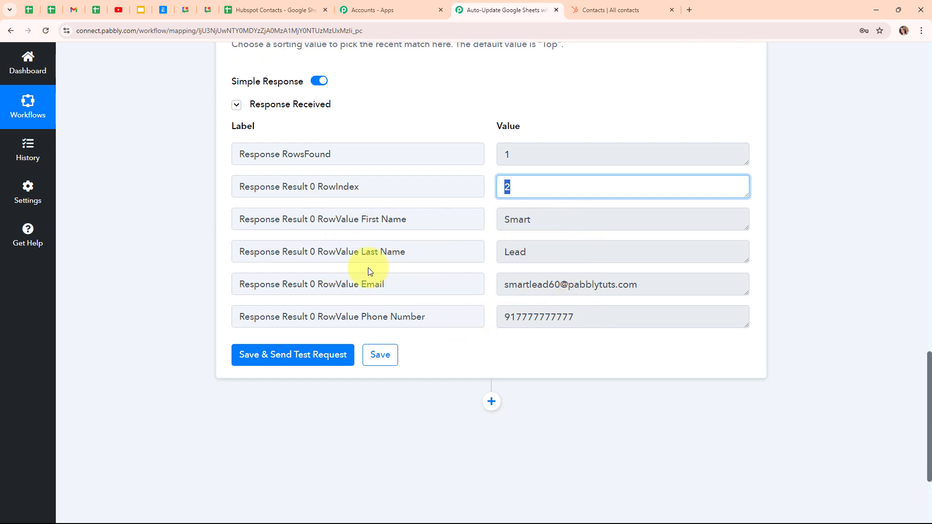
pyautogui.scroll(10, 814, 346)
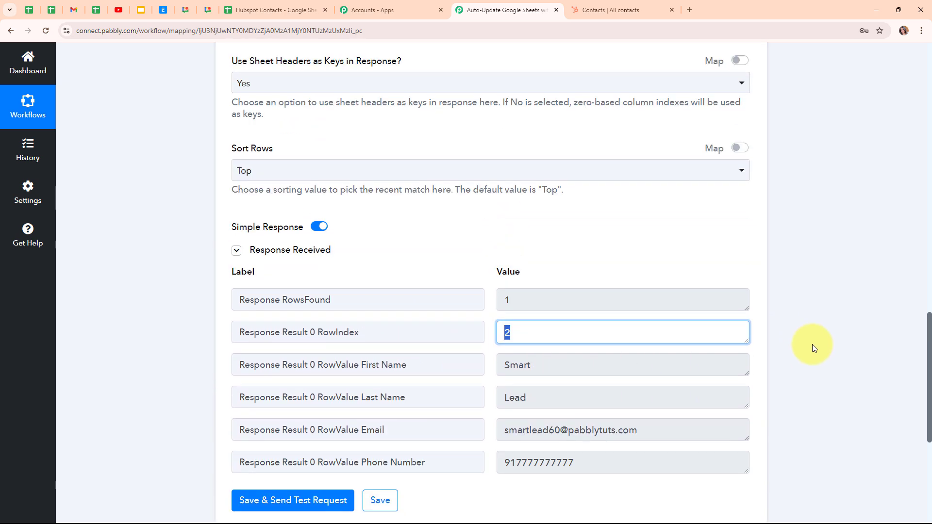
# Collapse the spreadsheet lookup action and add a Google Sheets action after it.
pyautogui.scroll(10, 812, 344)
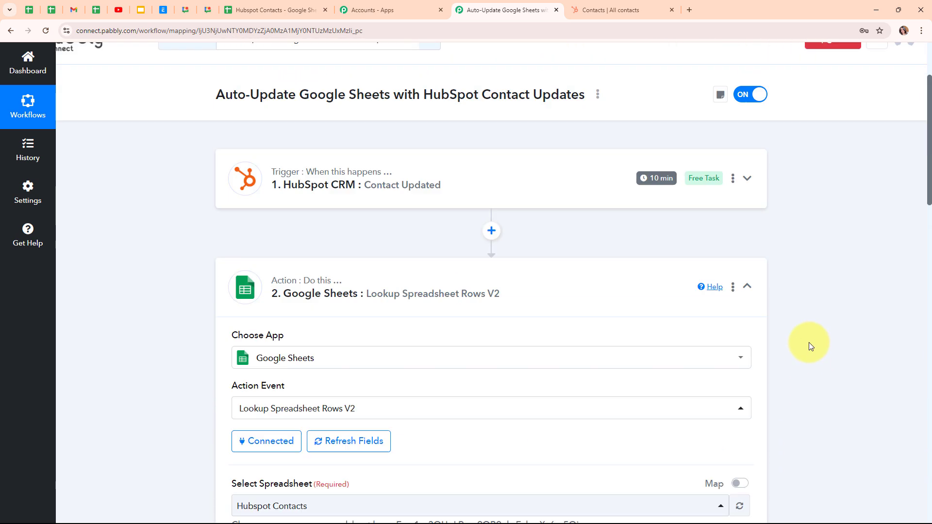
pyautogui.click(748, 325)
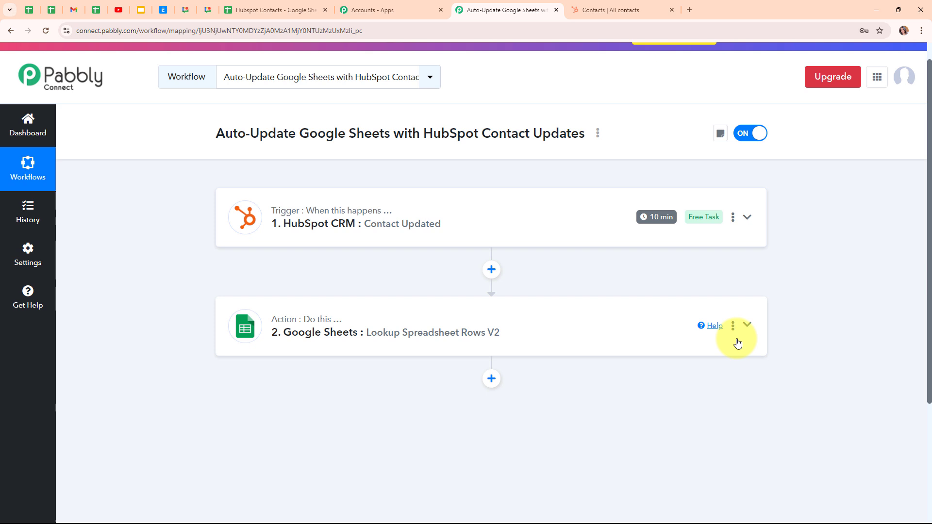
pyautogui.click(491, 378)
pyautogui.scroll(-5, 541, 416)
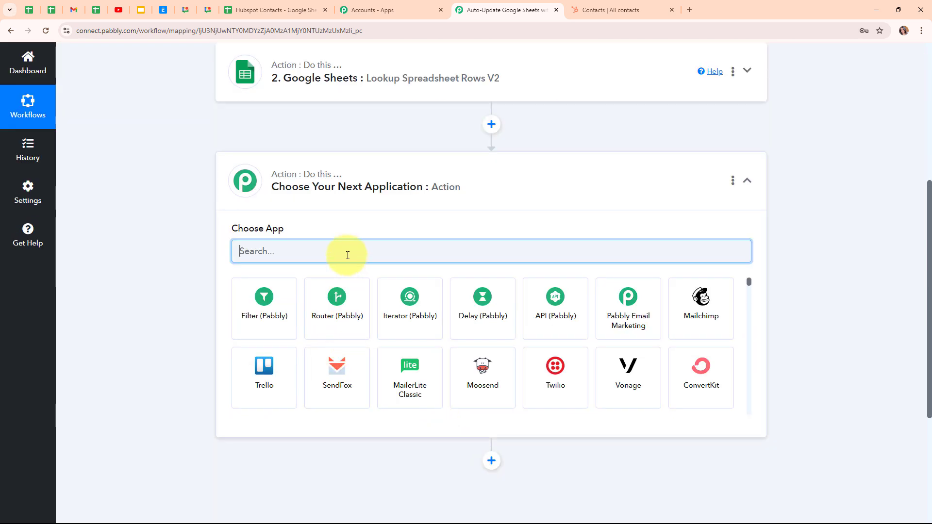
pyautogui.write('goo')
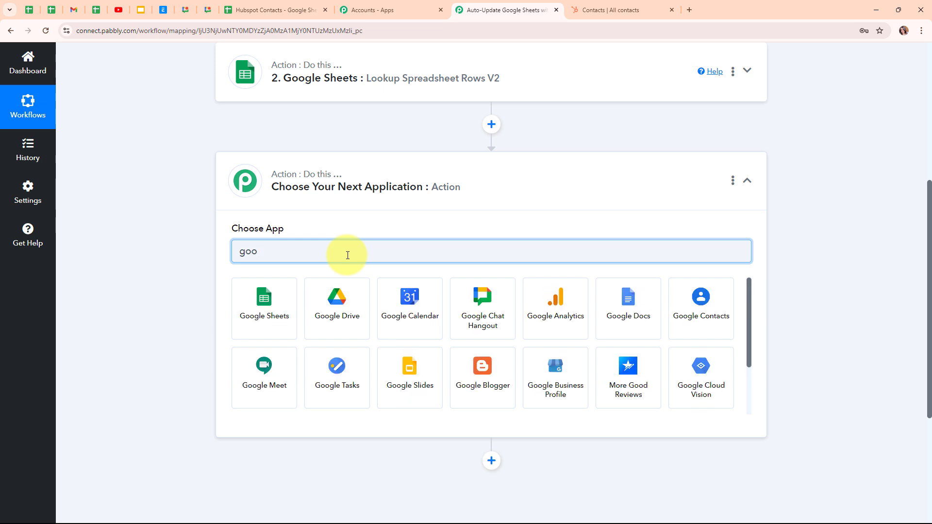
pyautogui.click(263, 307)
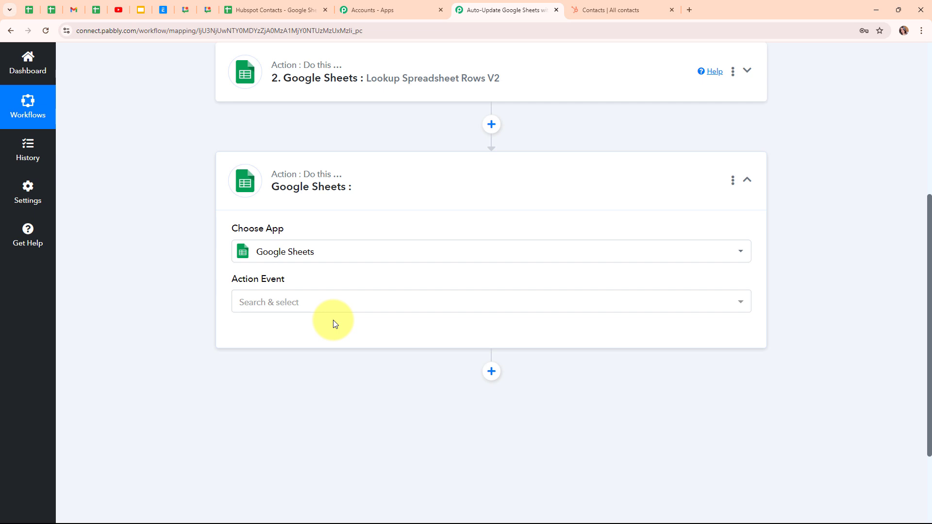
# Choose Update Row as the action event for the new Google Sheets action.
pyautogui.click(277, 306)
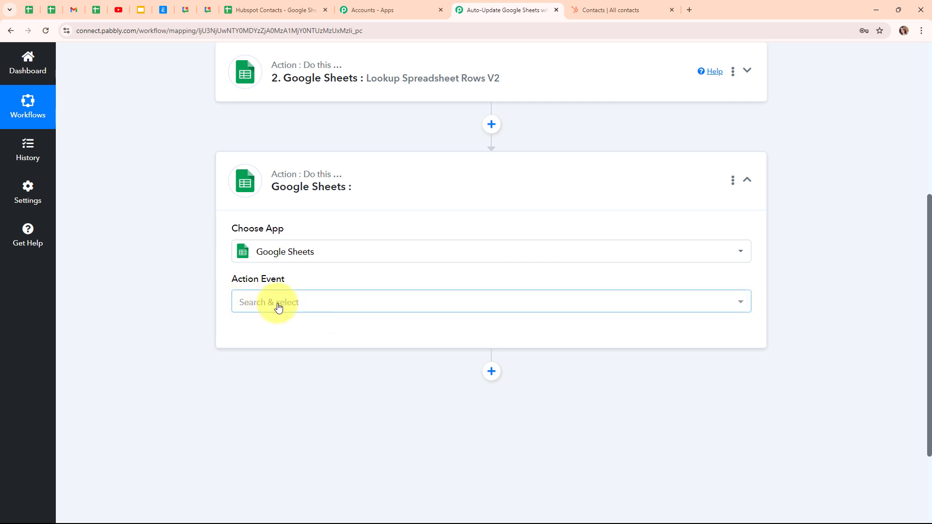
pyautogui.scroll(-3, 427, 209)
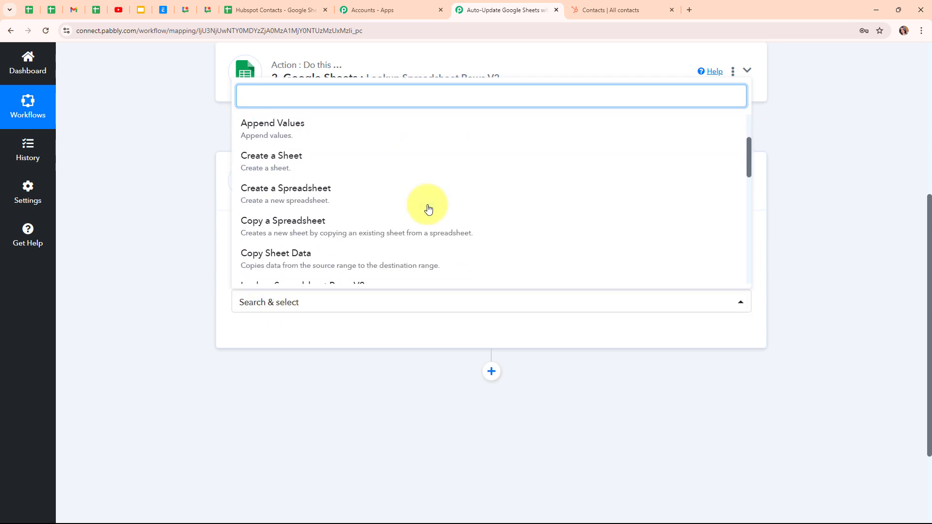
pyautogui.scroll(-5, 427, 208)
pyautogui.click(348, 214)
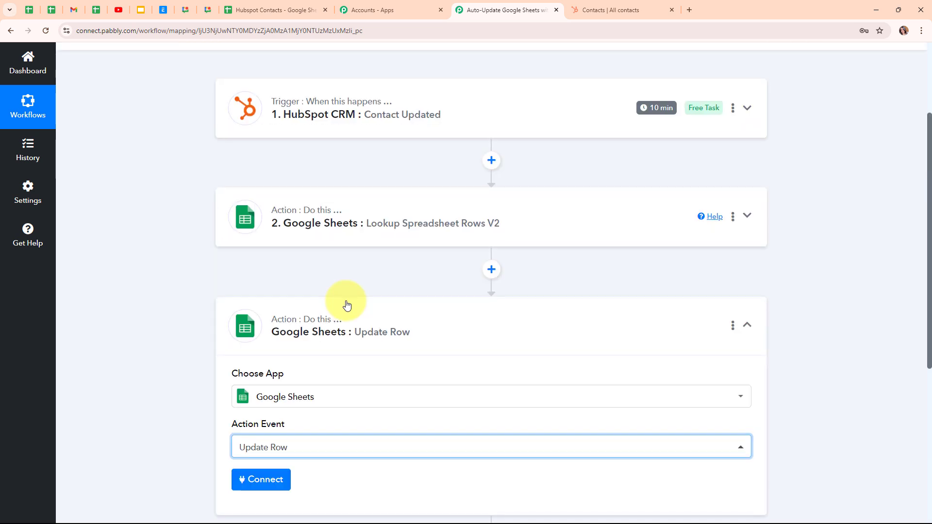
pyautogui.scroll(-1, 347, 305)
pyautogui.scroll(1, 452, 254)
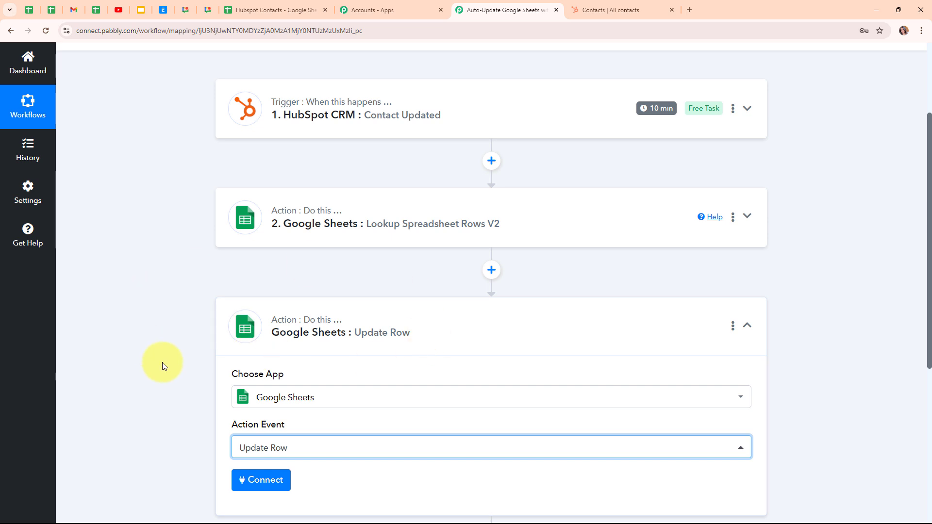
pyautogui.scroll(-2, 397, 374)
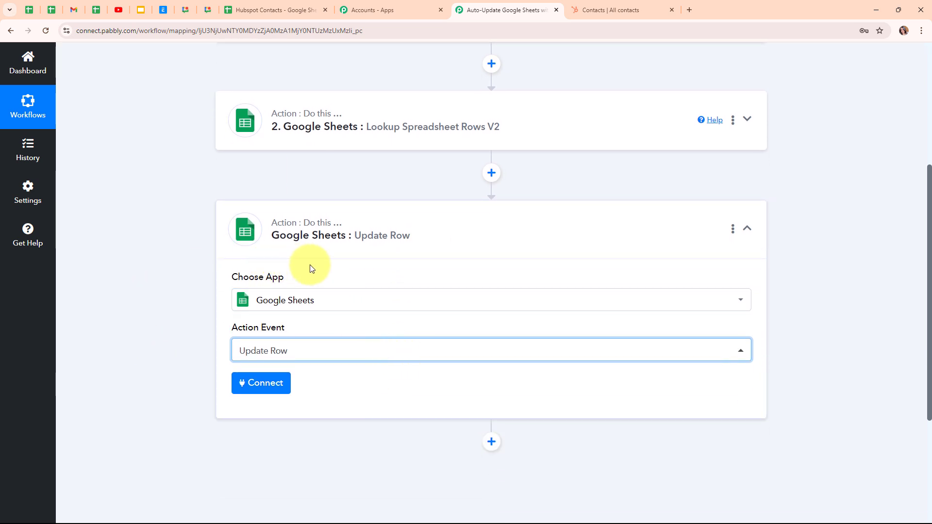
# Connect the Update Row action to Google Sheets and select the Hubspot Contacts spreadsheet with Sheet1.
pyautogui.click(270, 383)
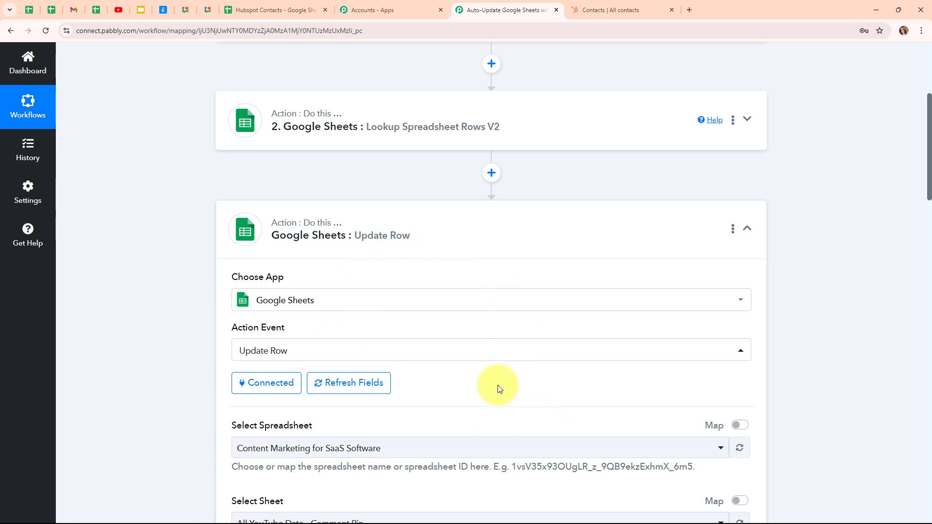
pyautogui.scroll(-6, 498, 386)
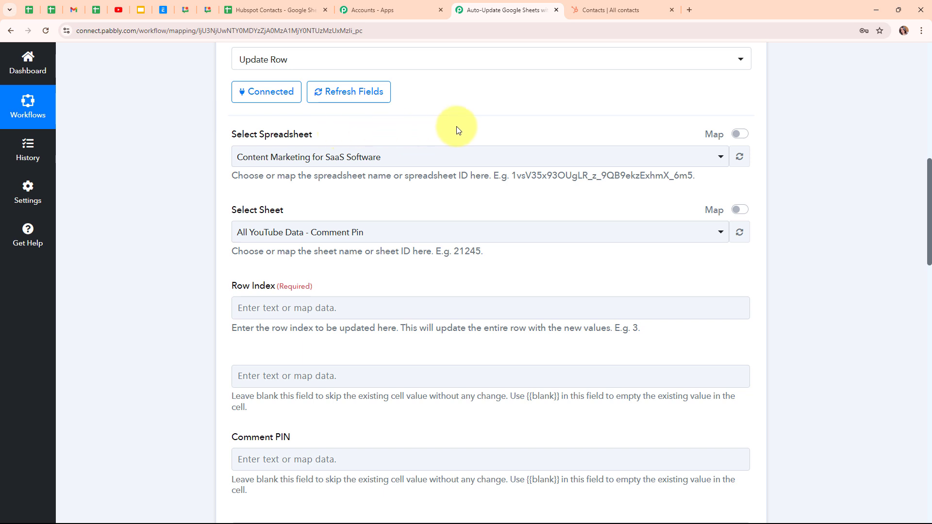
pyautogui.click(483, 156)
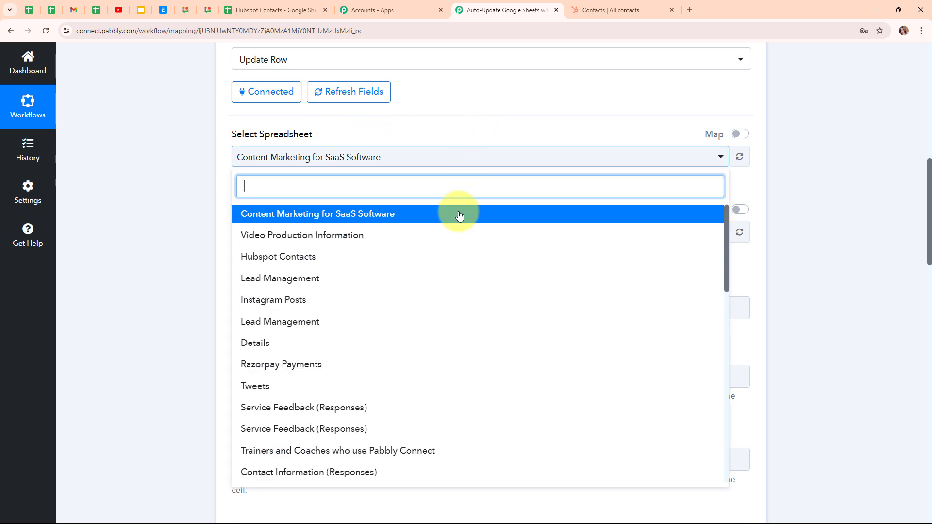
pyautogui.click(449, 257)
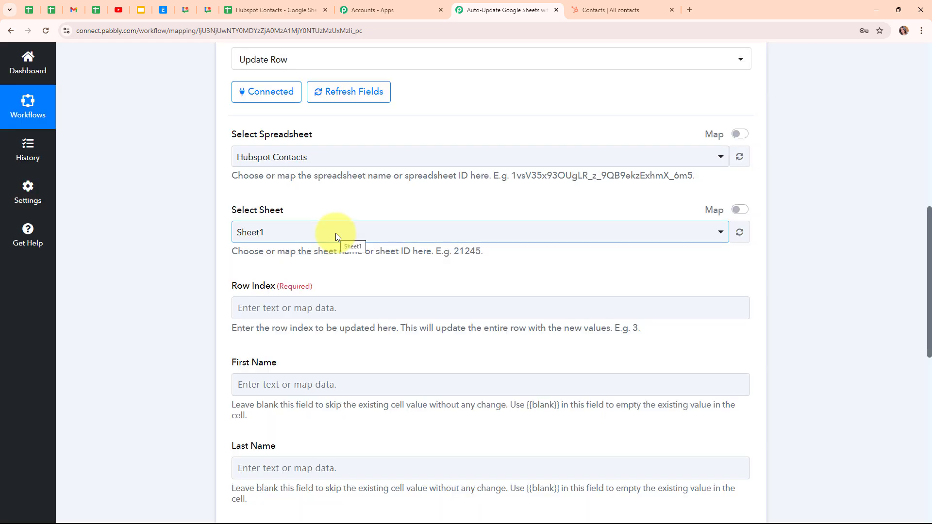
pyautogui.click(336, 233)
pyautogui.click(332, 291)
pyautogui.scroll(-3, 474, 273)
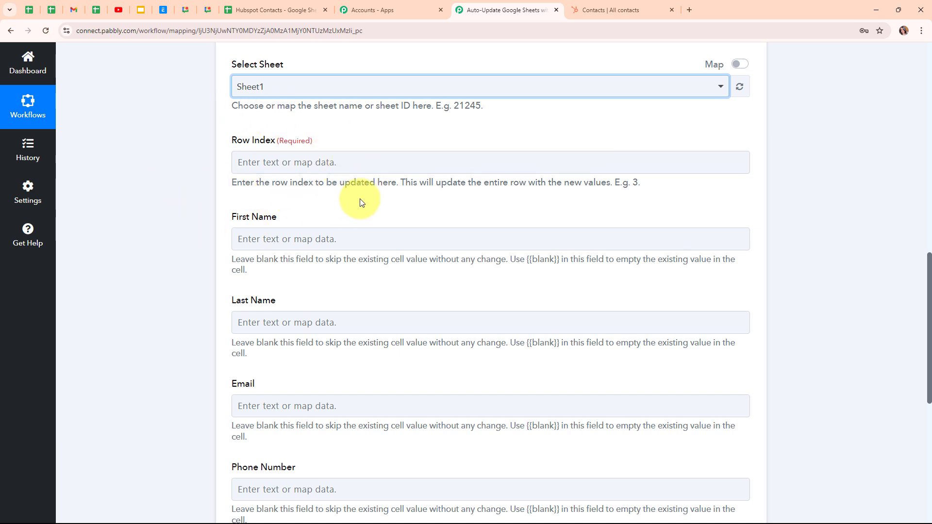
# Examine the Response Result 0 RowIndex in the lookup action's received response, and return to the Update Row action's Row Index field.
pyautogui.click(257, 161)
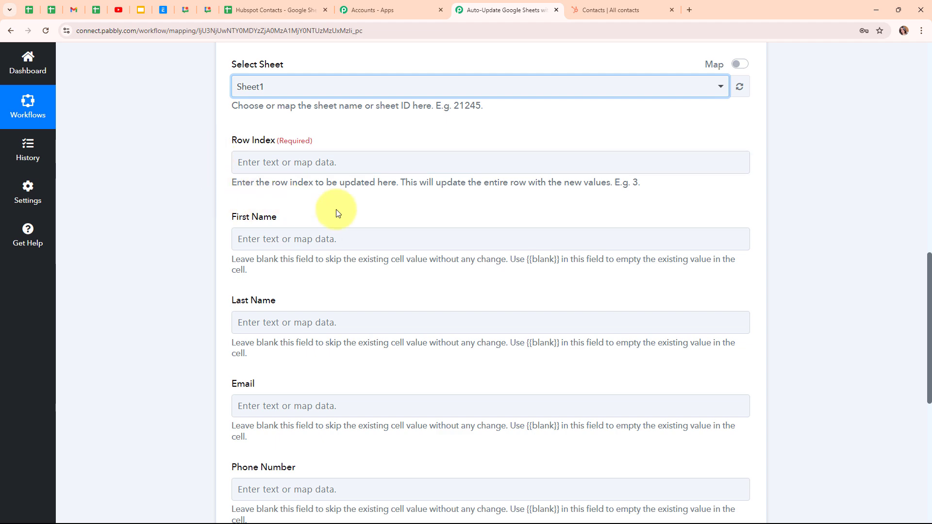
pyautogui.scroll(5, 456, 221)
pyautogui.scroll(5, 431, 107)
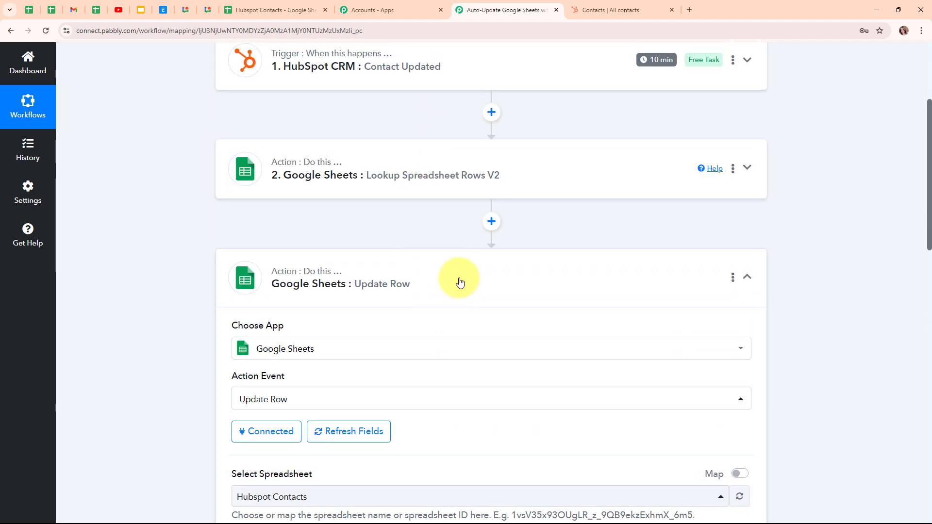
pyautogui.click(454, 282)
pyautogui.scroll(-15, 448, 292)
pyautogui.scroll(-2, 448, 315)
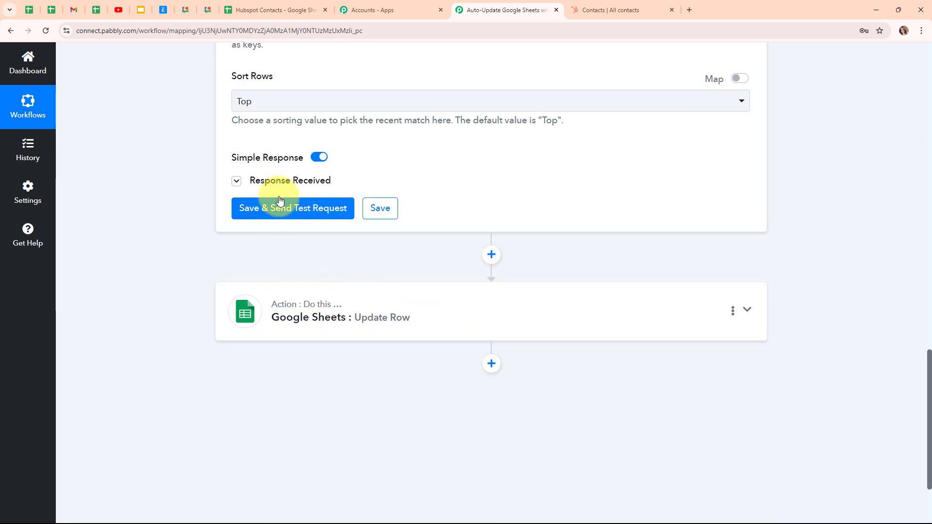
pyautogui.click(258, 182)
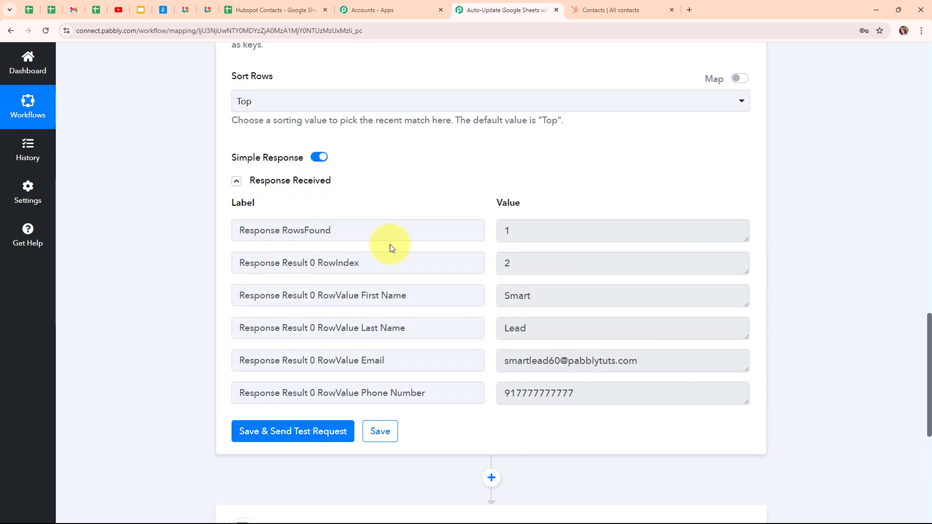
pyautogui.doubleClick(338, 262)
pyautogui.moveTo(541, 264); pyautogui.dragTo(496, 267)
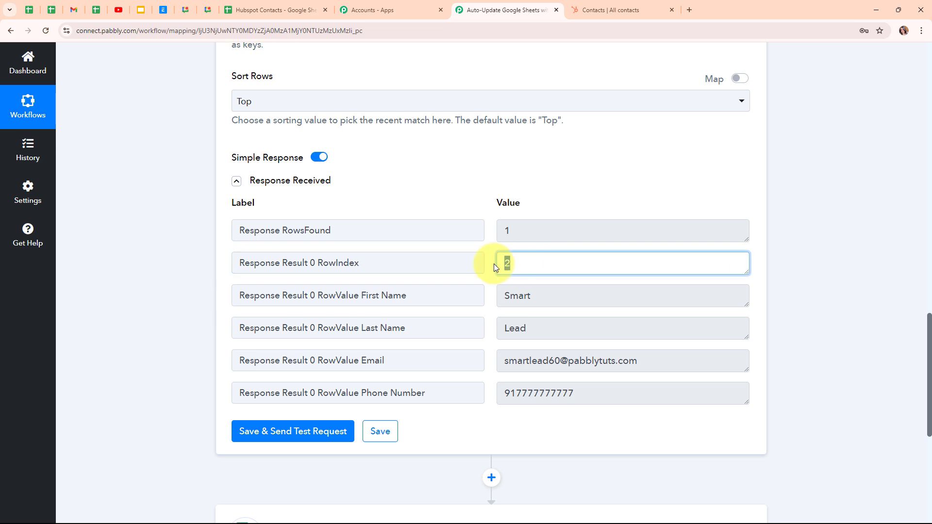
pyautogui.moveTo(359, 262); pyautogui.dragTo(316, 262)
pyautogui.scroll(-1, 322, 267)
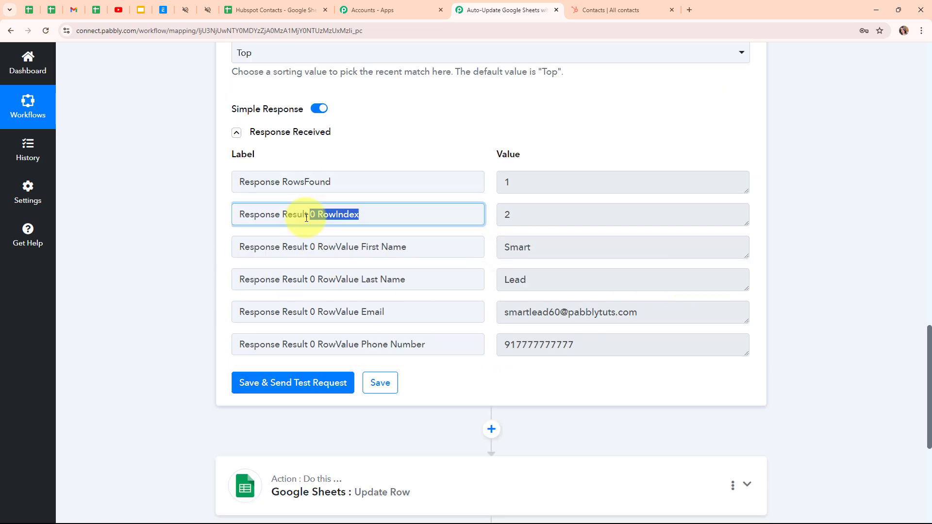
pyautogui.scroll(-4, 543, 340)
pyautogui.click(500, 291)
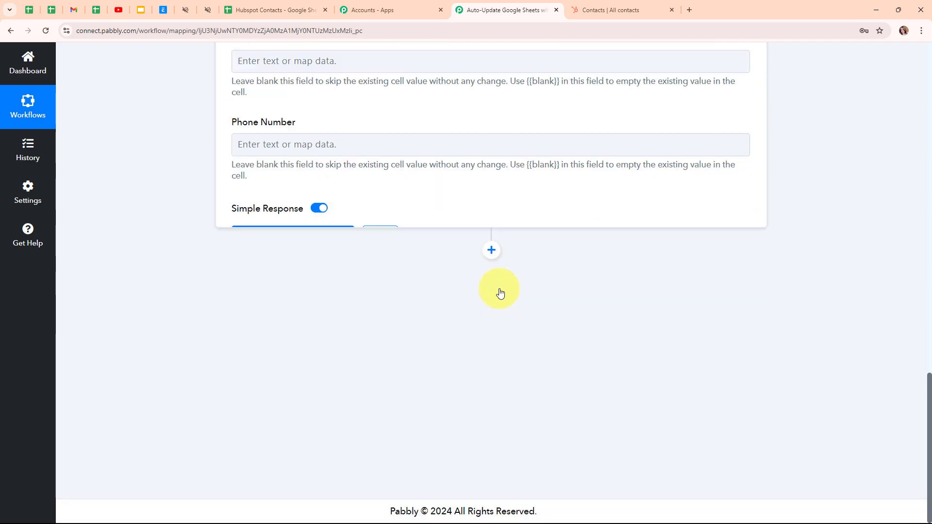
pyautogui.scroll(-7, 500, 293)
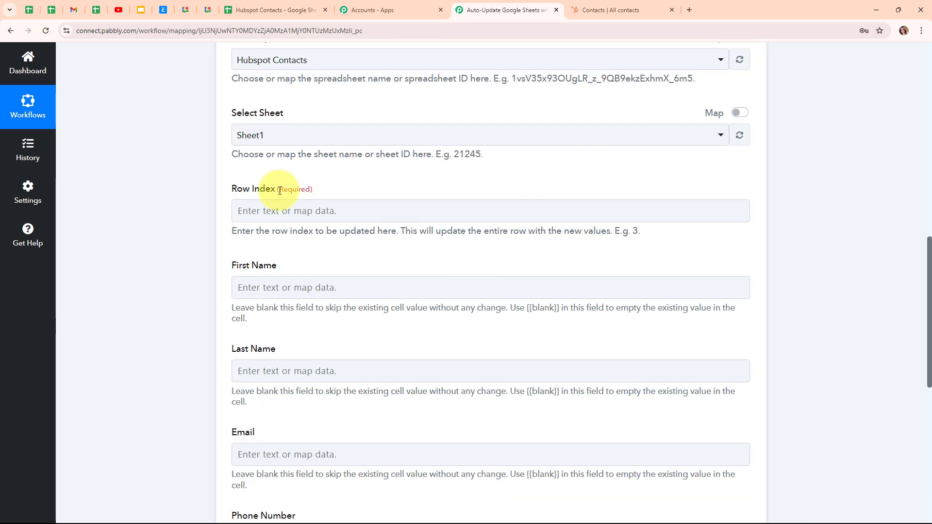
# Map the Update Row action's Row Index to Response Result 0 RowIndex from the Google Sheets lookup step.
pyautogui.click(242, 211)
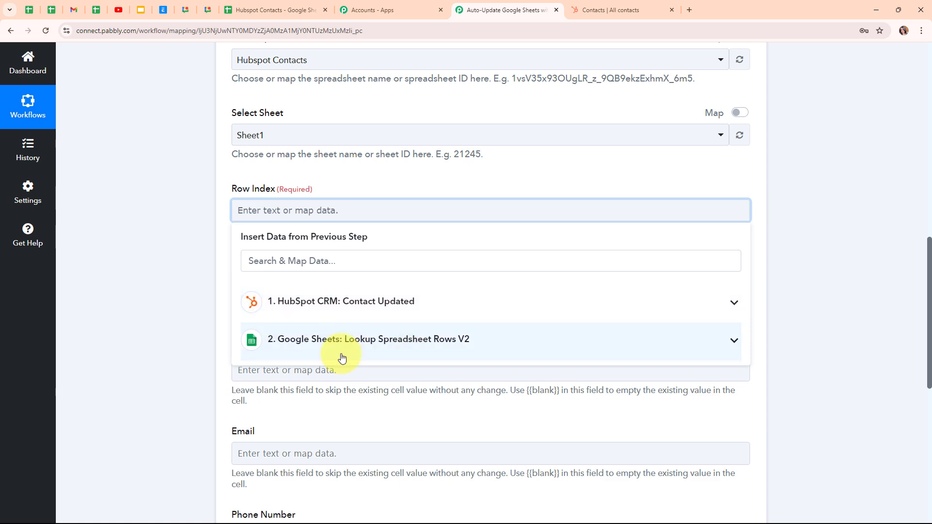
pyautogui.click(378, 357)
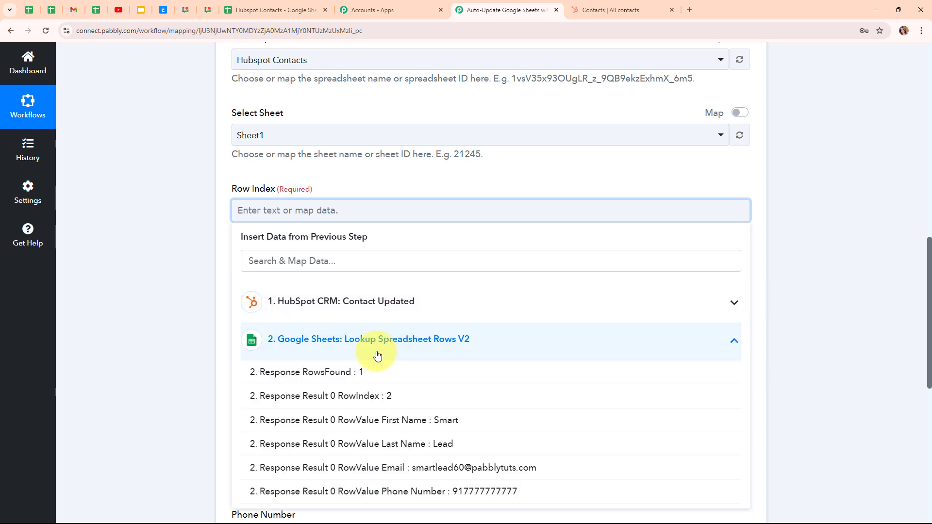
pyautogui.scroll(-2, 349, 365)
pyautogui.click(384, 301)
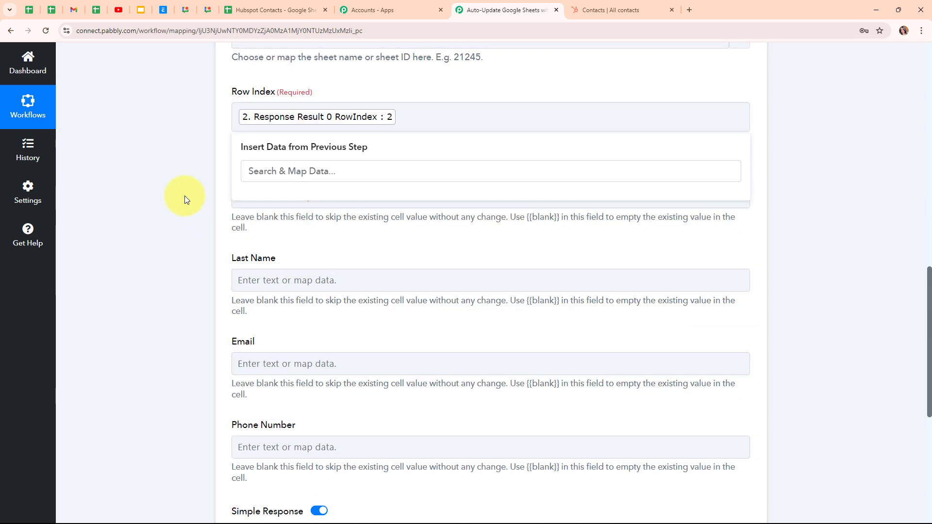
pyautogui.click(185, 196)
pyautogui.scroll(-1, 418, 247)
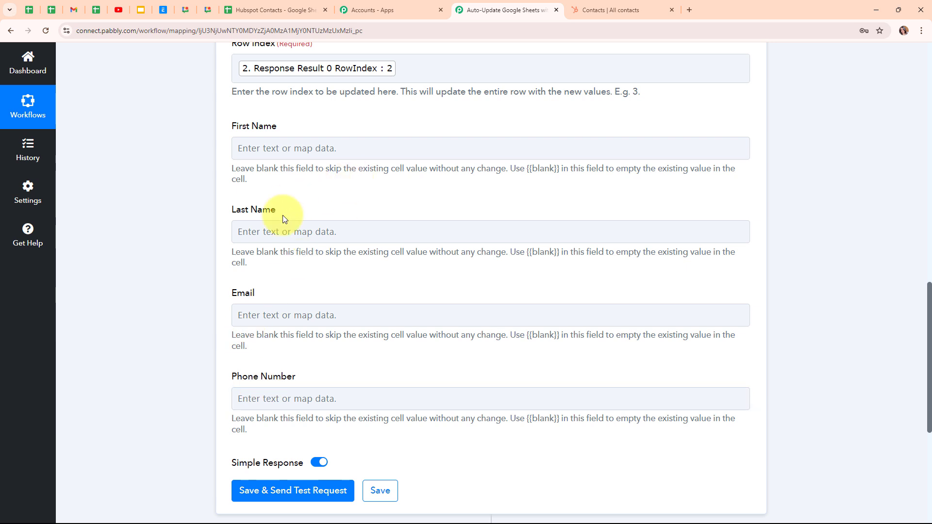
# Check the spreadsheet's columns, and map First Name and Last Name to HubSpot's Properties Firstname and Properties Lastname.
pyautogui.click(269, 8)
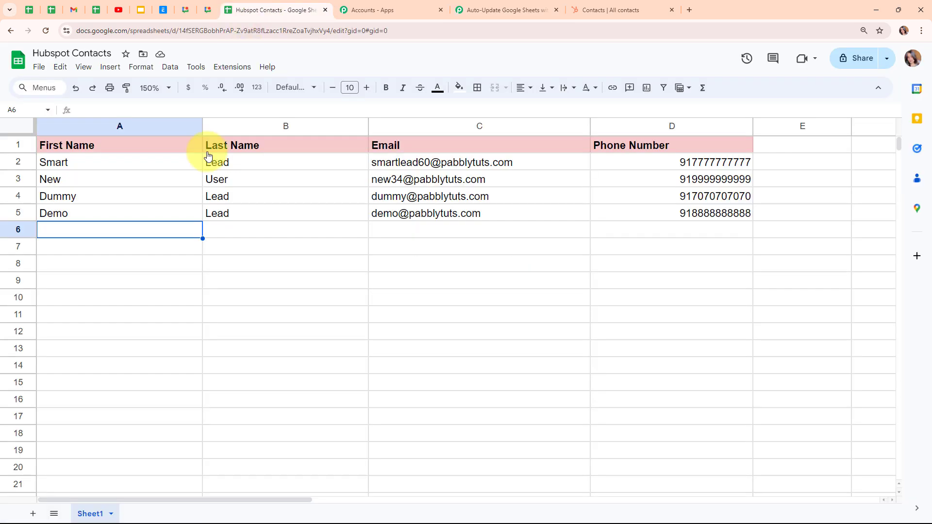
pyautogui.click(534, 8)
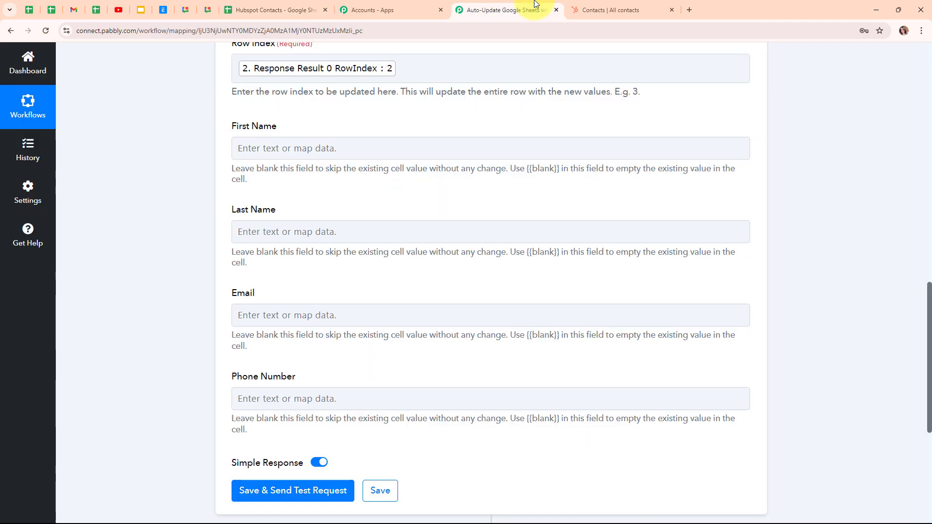
pyautogui.click(281, 147)
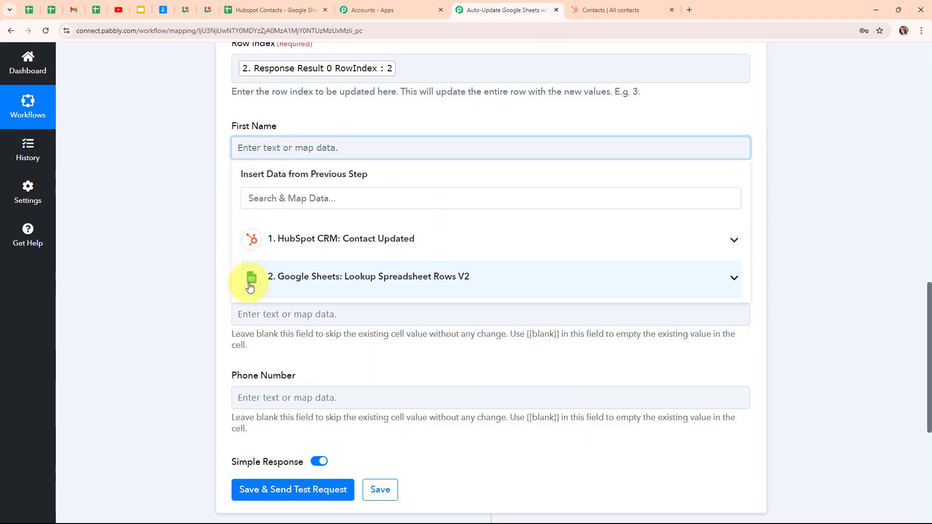
pyautogui.click(359, 239)
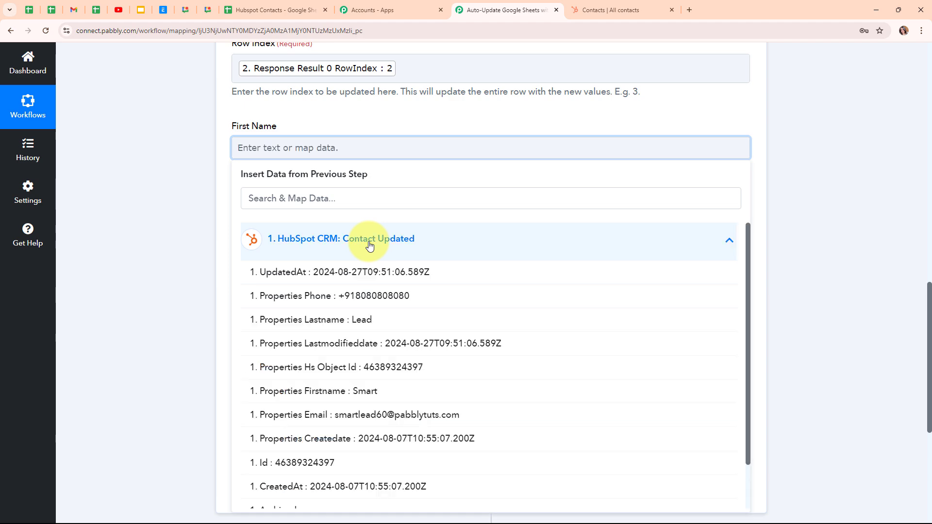
pyautogui.scroll(-1, 371, 330)
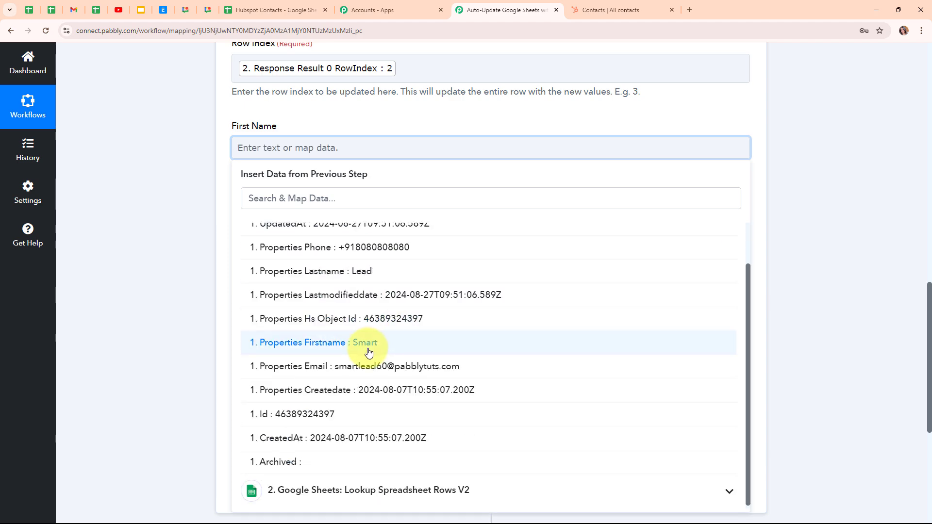
pyautogui.click(370, 341)
pyautogui.click(266, 238)
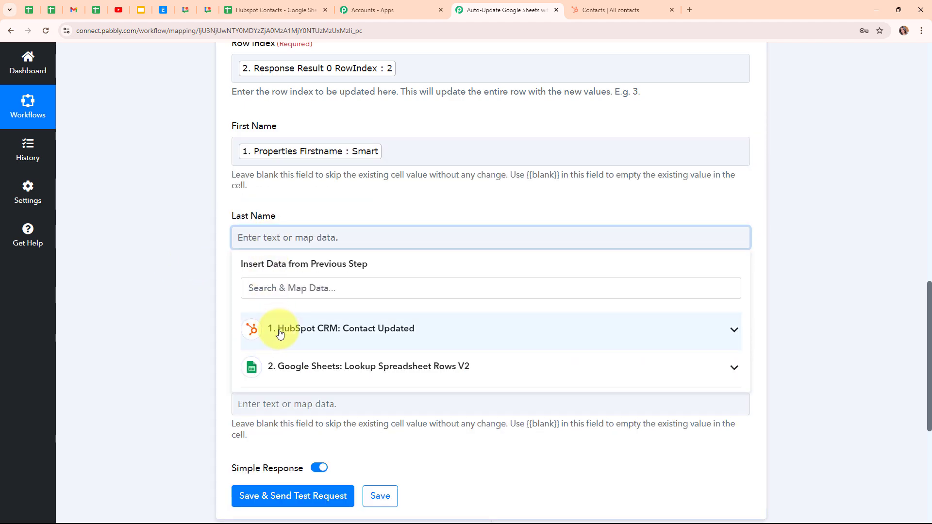
pyautogui.click(272, 329)
pyautogui.click(387, 421)
# Map the Email and Phone Number fields to Properties Email and Properties Phone from the HubSpot Contact Updated trigger.
pyautogui.scroll(-3, 235, 176)
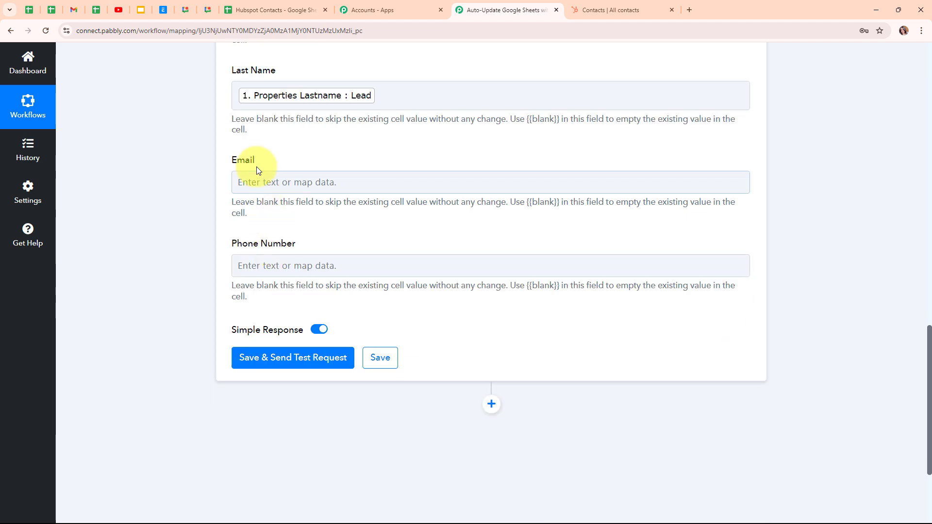
pyautogui.click(236, 180)
pyautogui.click(342, 295)
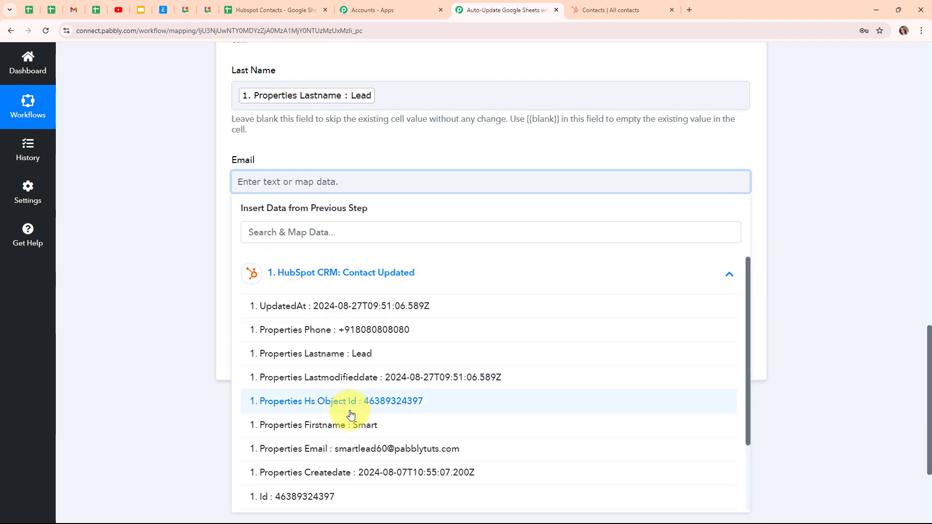
pyautogui.scroll(-1, 340, 383)
pyautogui.click(337, 400)
pyautogui.click(285, 271)
pyautogui.click(309, 361)
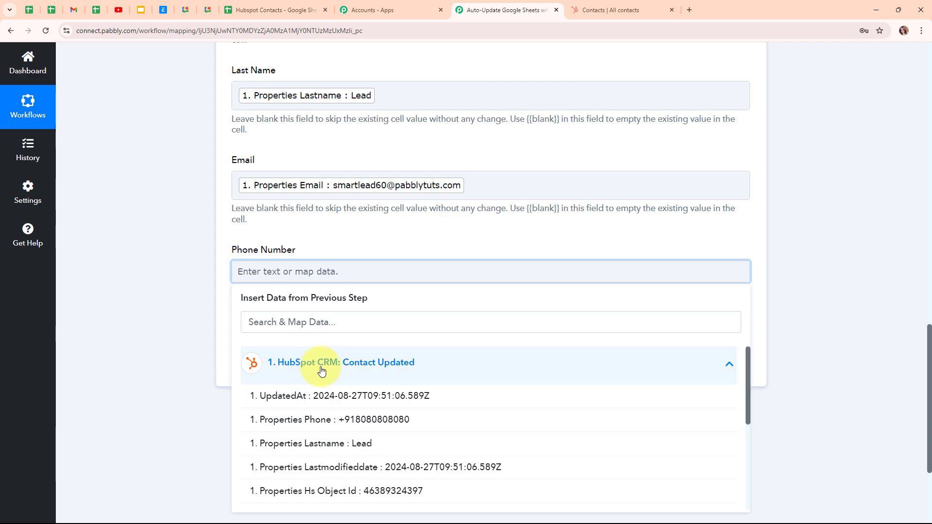
pyautogui.click(382, 419)
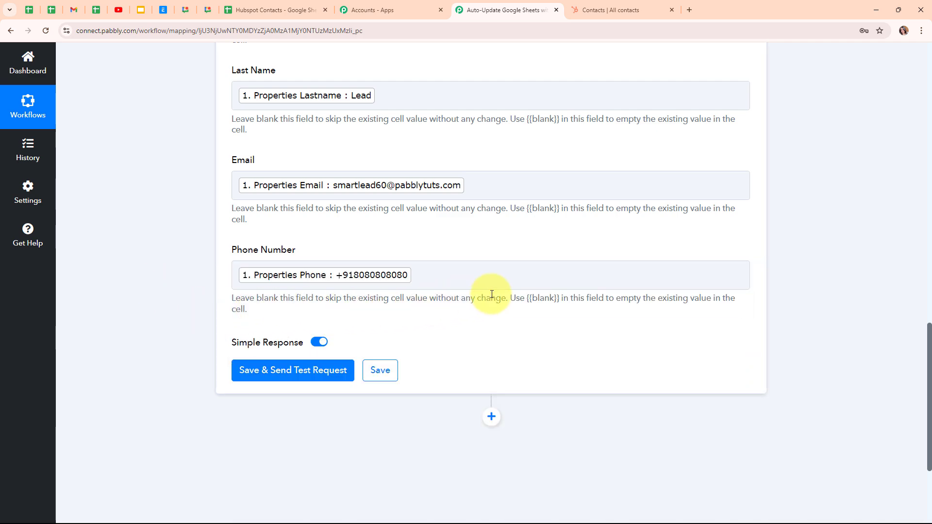
pyautogui.scroll(3, 577, 250)
pyautogui.scroll(-4, 577, 250)
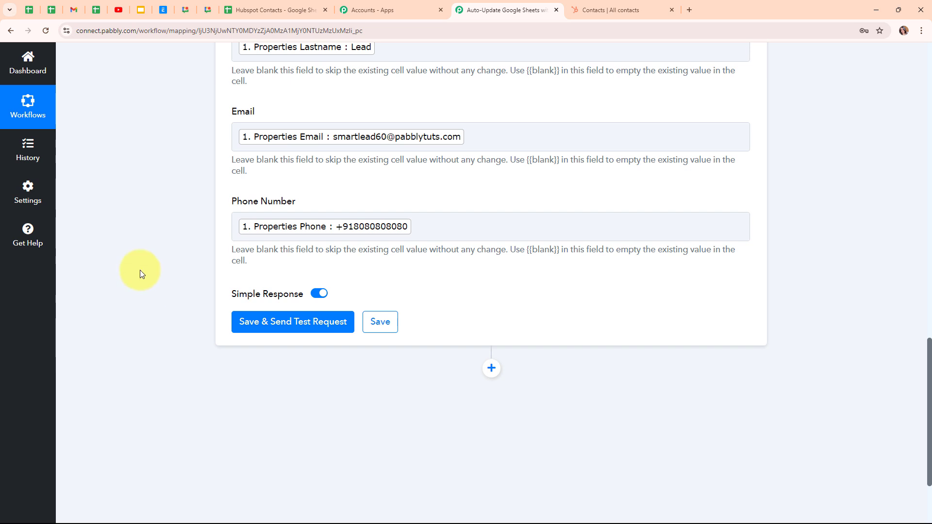
# Review row 2 of the Hubspot Contacts spreadsheet, and save the Update Row action with a test request.
pyautogui.click(275, 11)
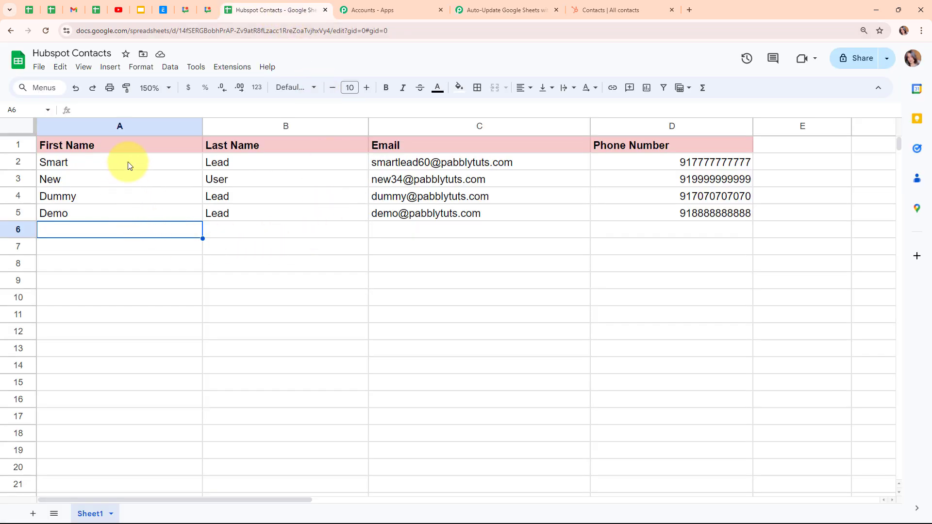
pyautogui.click(107, 162)
pyautogui.click(248, 163)
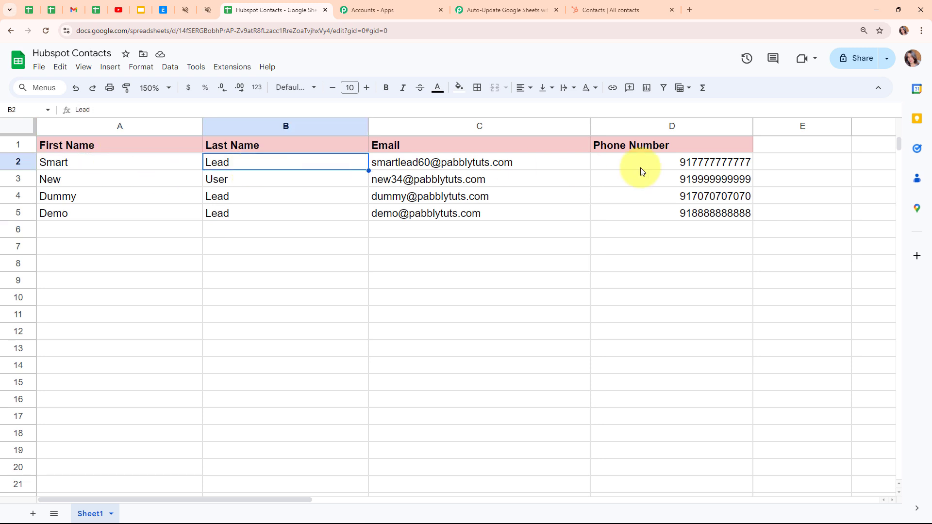
pyautogui.click(641, 166)
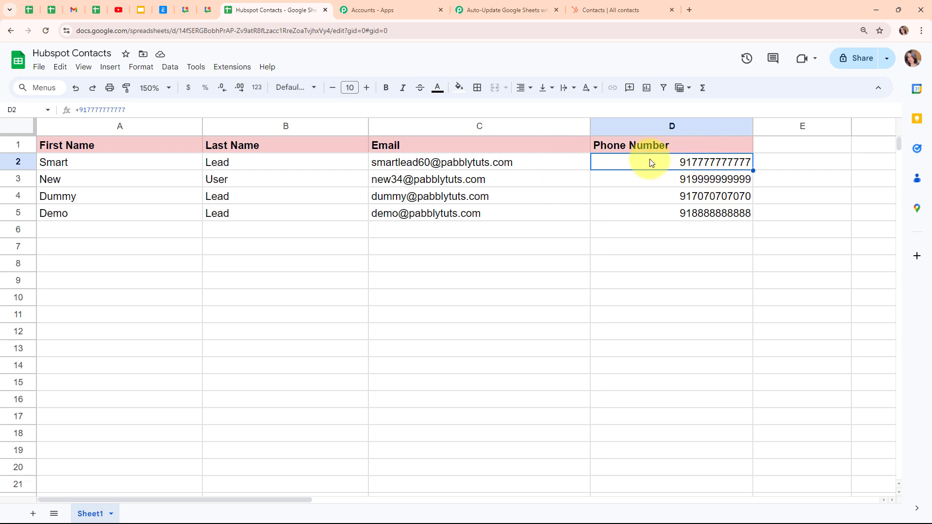
pyautogui.click(526, 4)
pyautogui.scroll(-3, 572, 208)
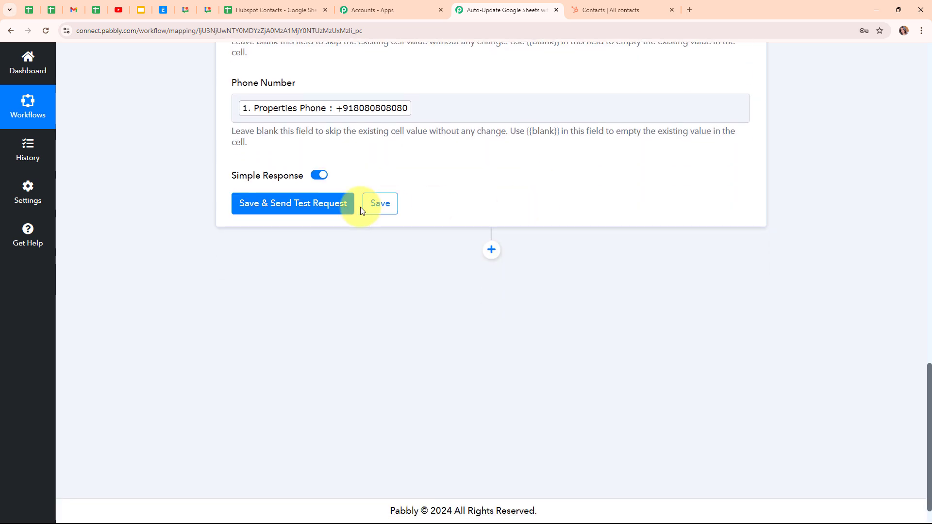
pyautogui.click(284, 209)
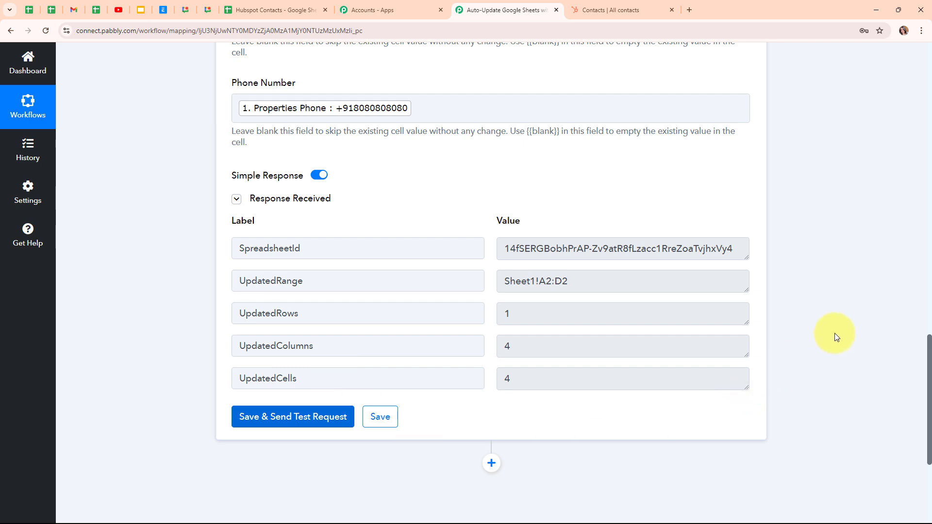
# Check the phone number in row 2 of the Hubspot Contacts spreadsheet, and return to the workflow overview.
pyautogui.scroll(15, 843, 307)
pyautogui.scroll(6, 843, 307)
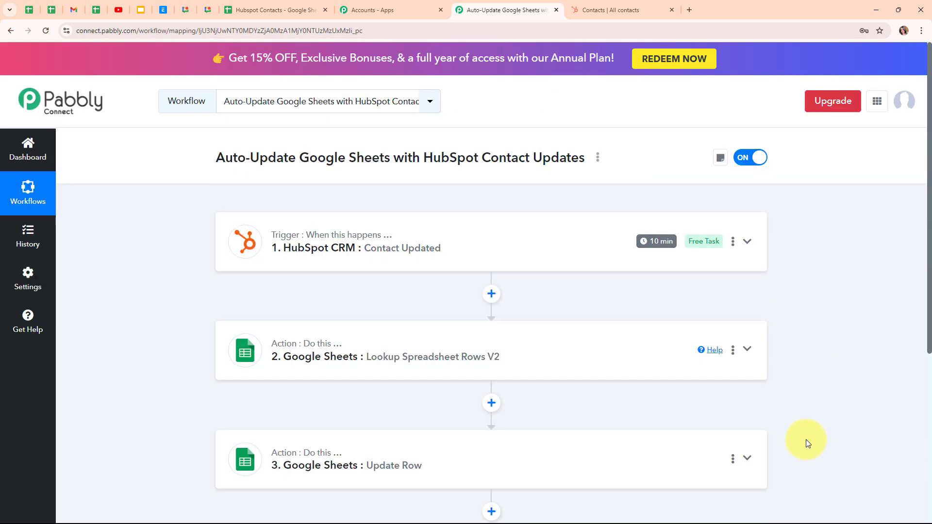
pyautogui.click(272, 9)
pyautogui.click(100, 235)
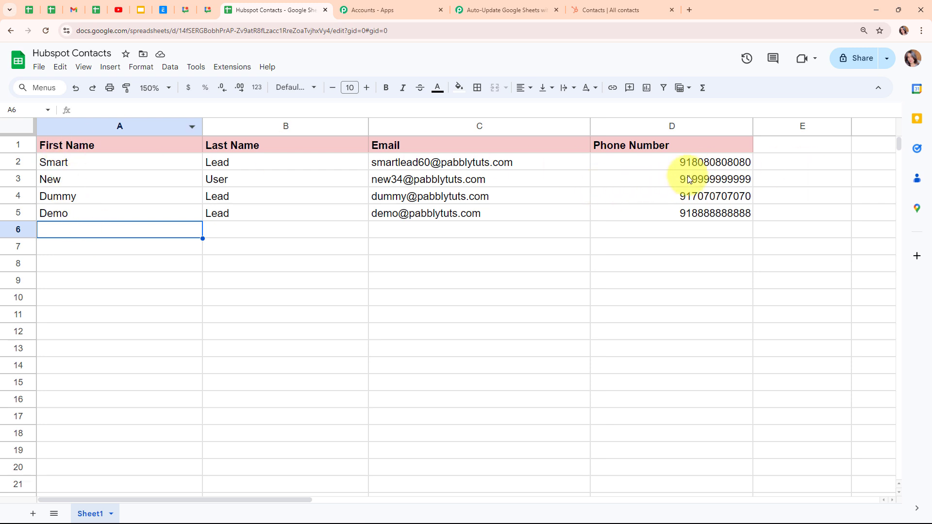
pyautogui.click(643, 167)
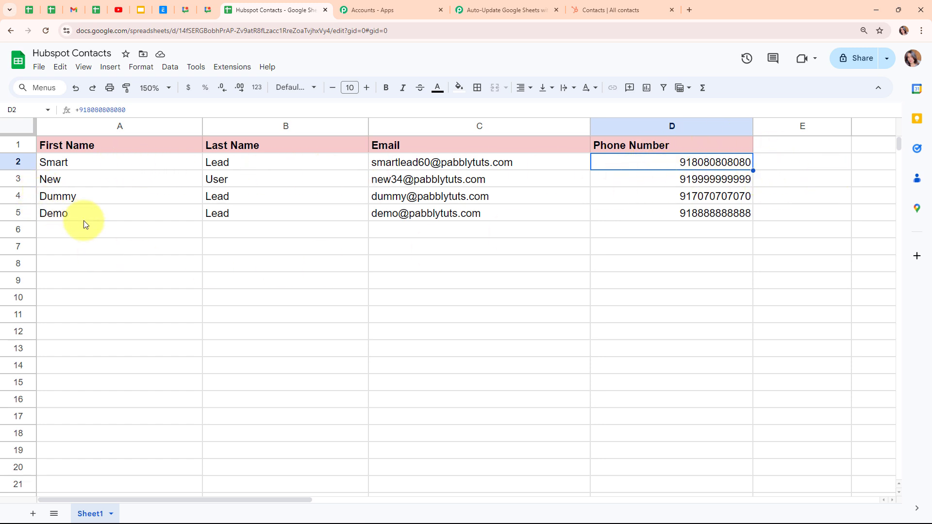
pyautogui.click(502, 9)
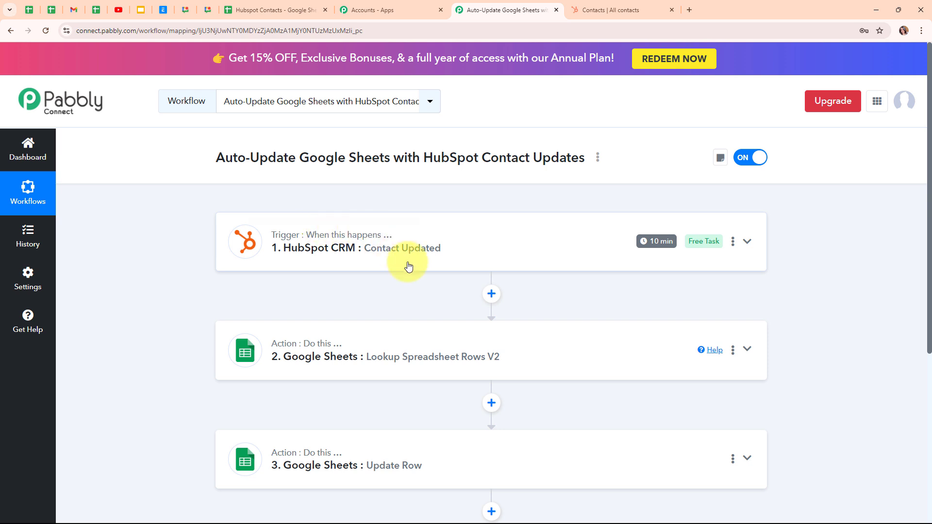
pyautogui.moveTo(305, 238)
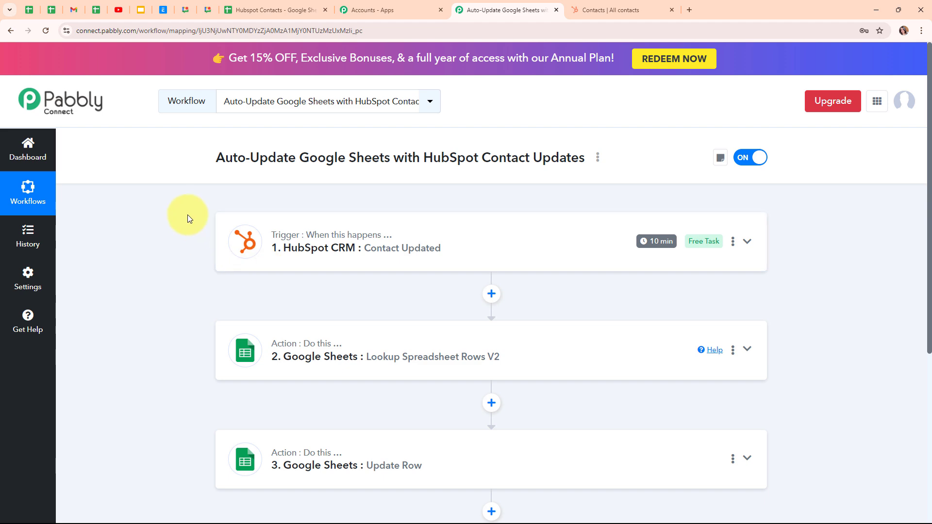
# Switch to HubSpot, preview the second contact in the list, insert 444 before the @ sign of its primary email, and save it.
pyautogui.click(658, 6)
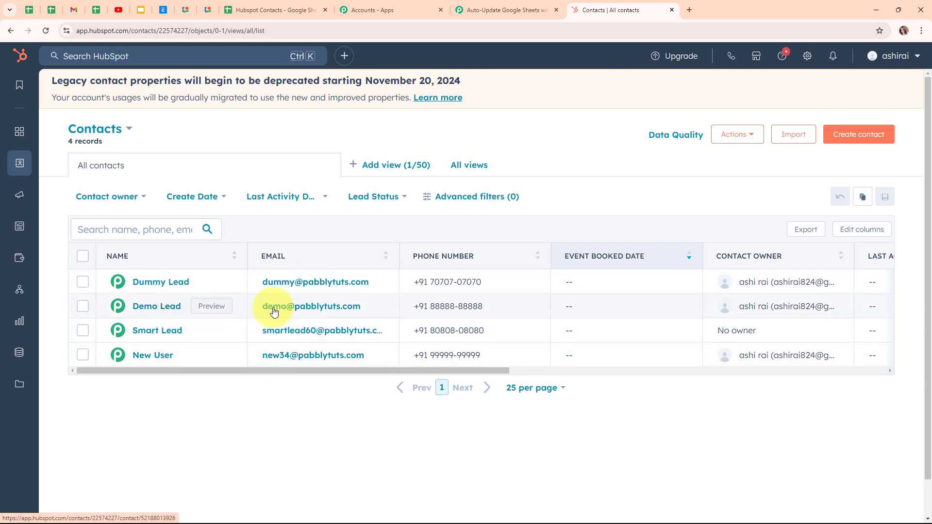
pyautogui.click(212, 306)
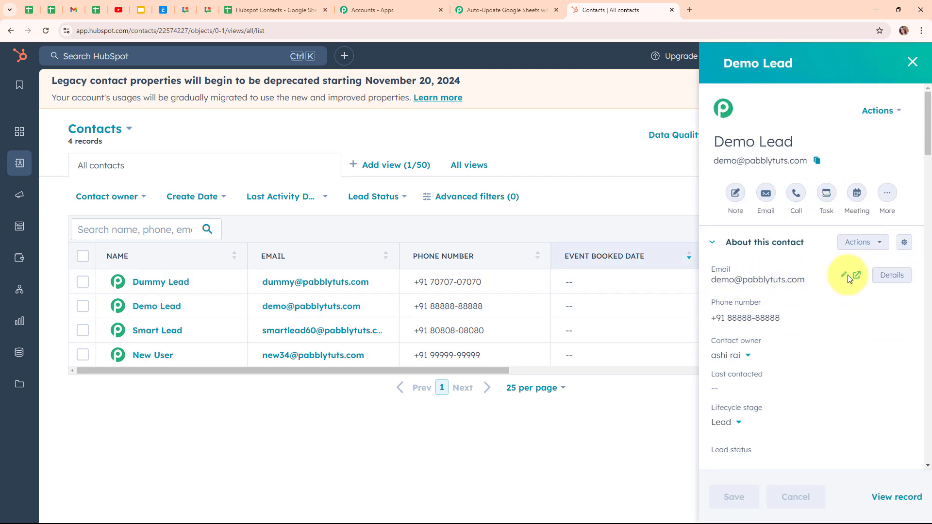
pyautogui.click(846, 276)
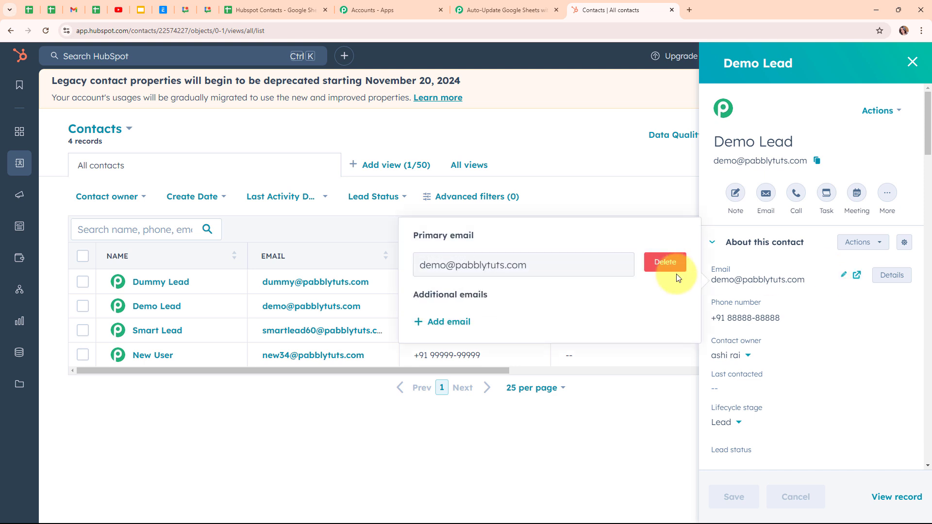
pyautogui.click(445, 262)
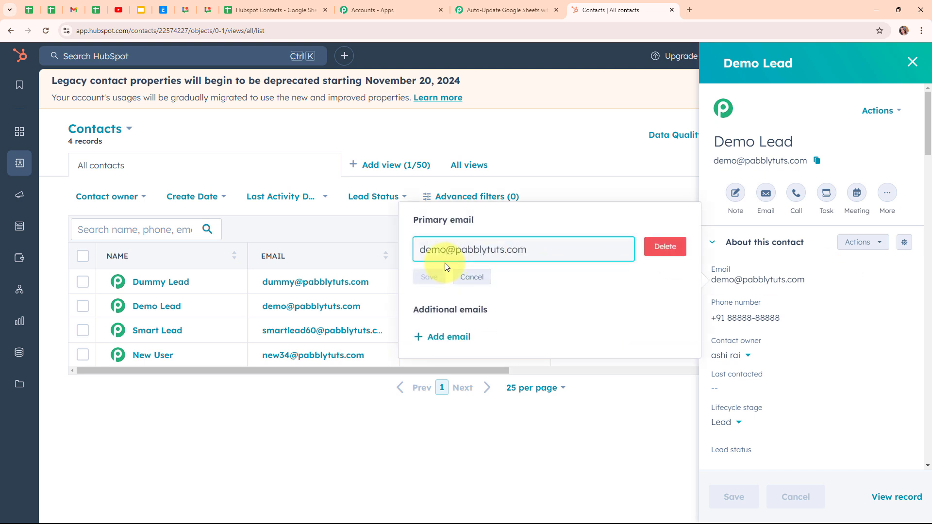
pyautogui.write('444')
pyautogui.click(437, 277)
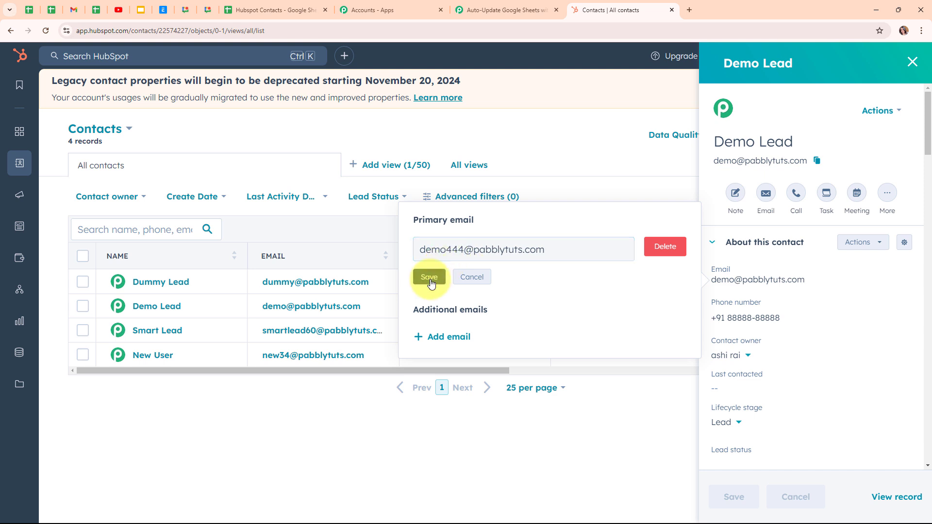
pyautogui.click(628, 418)
# Replace the previewed contact's phone number after the +91 country code, save the contact changes, and close the preview.
pyautogui.scroll(-1, 821, 363)
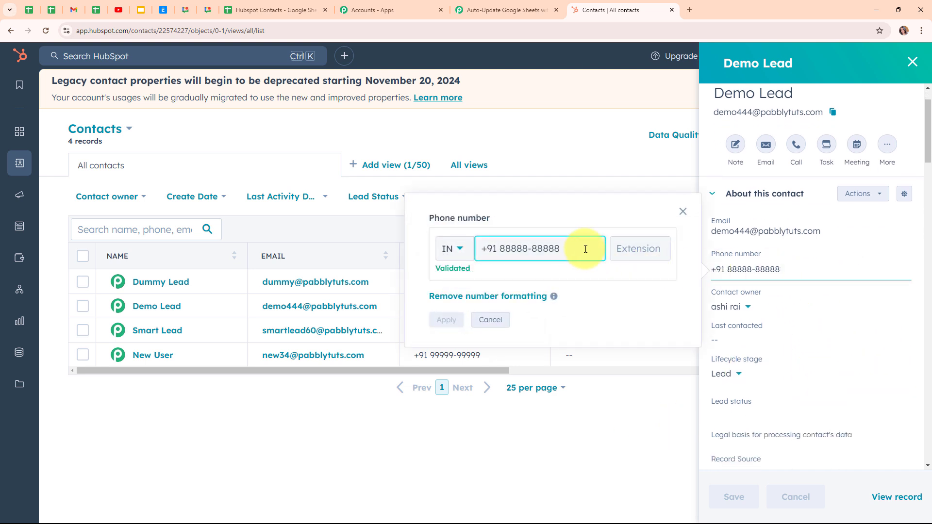
pyautogui.moveTo(583, 248); pyautogui.dragTo(499, 248)
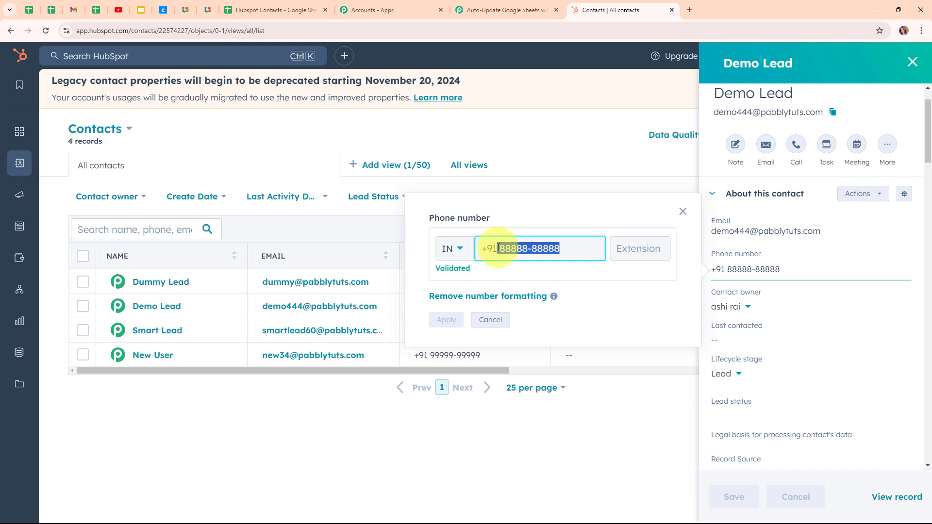
pyautogui.press('BackSpace')
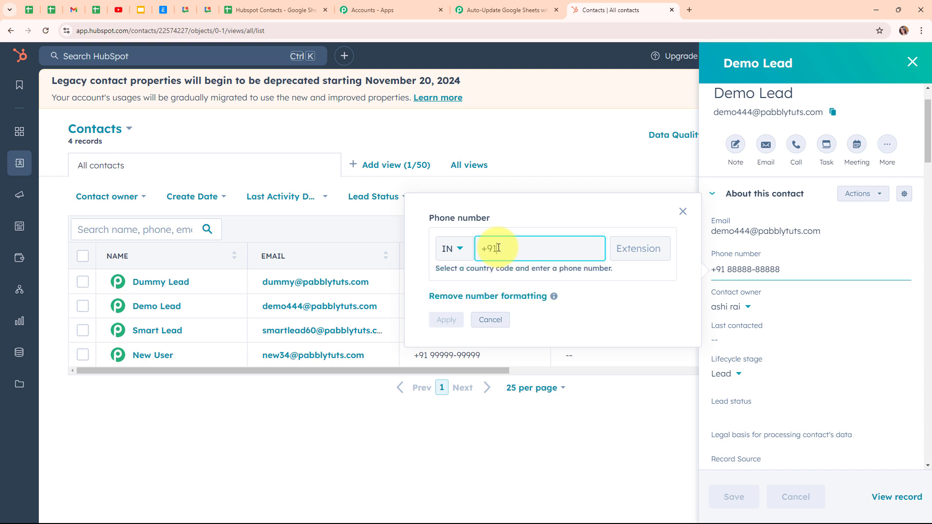
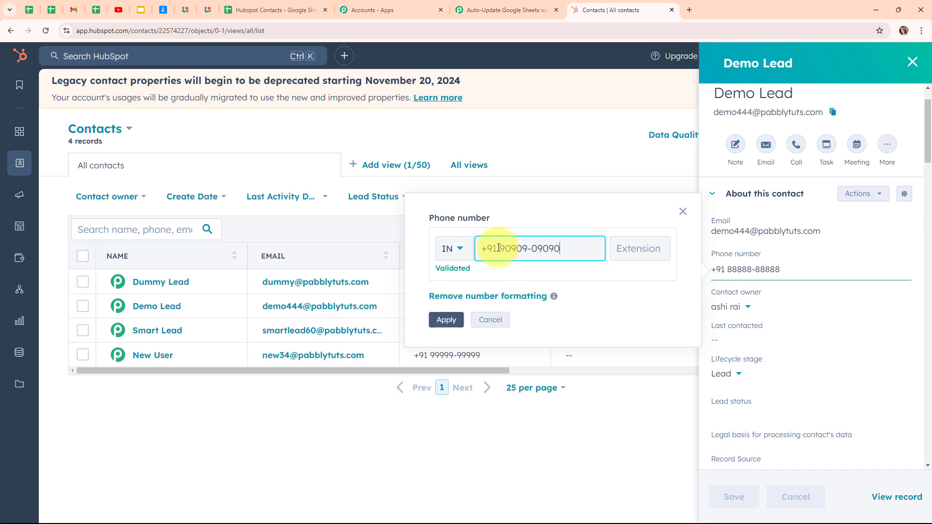
pyautogui.click(446, 320)
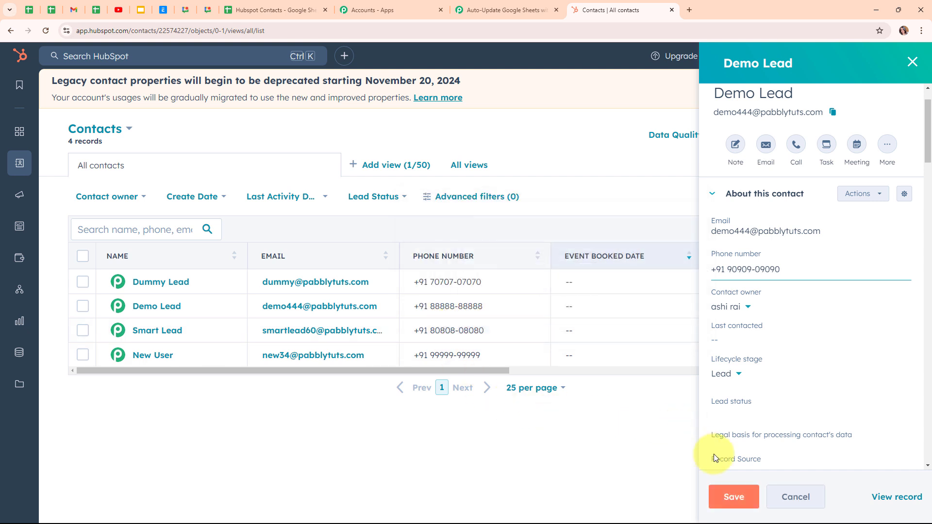
pyautogui.click(733, 500)
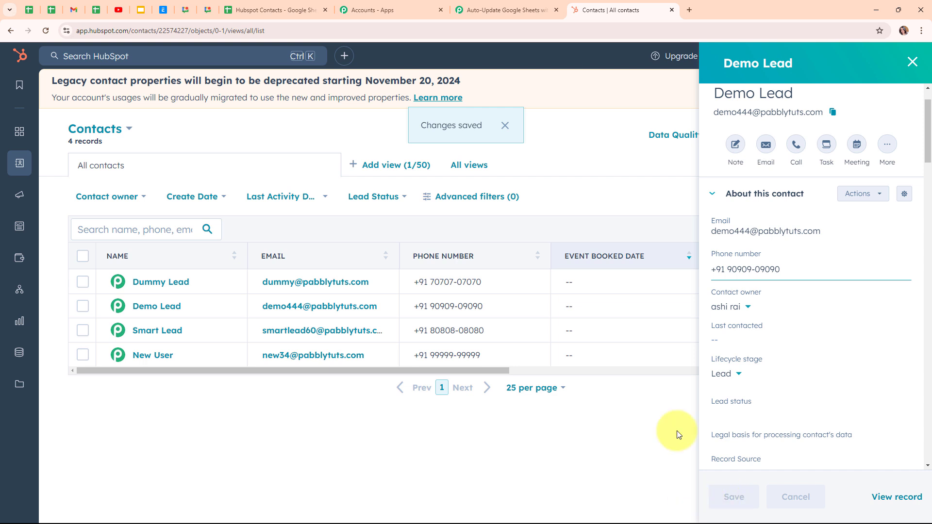
pyautogui.click(913, 62)
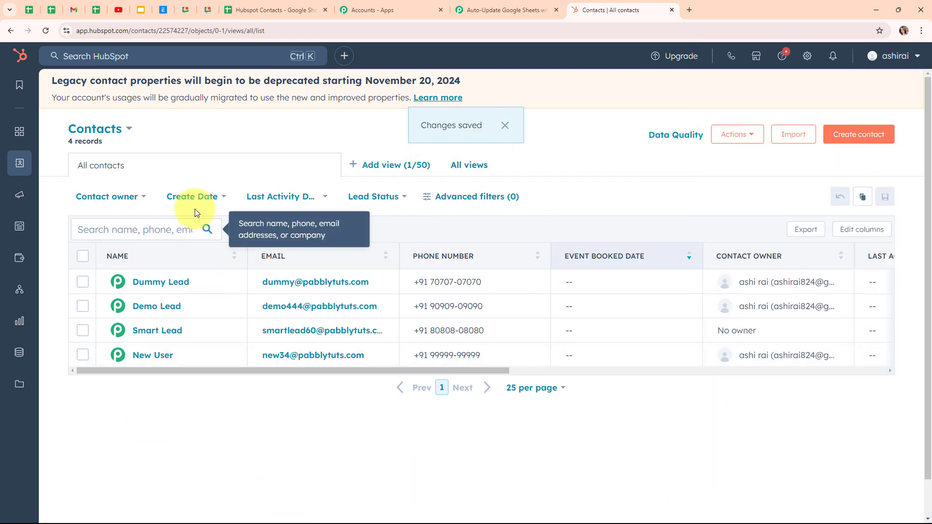
# Switch to the Hubspot Contacts spreadsheet, inspect the name, email and phone cells in row 4, and return to the Pabbly Connect workflow.
pyautogui.click(301, 13)
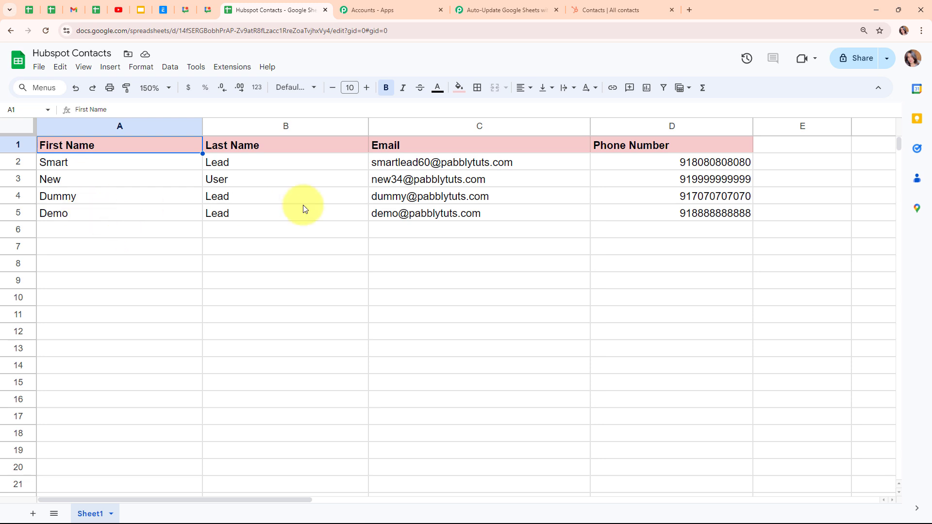
pyautogui.click(88, 199)
pyautogui.click(254, 200)
pyautogui.click(432, 201)
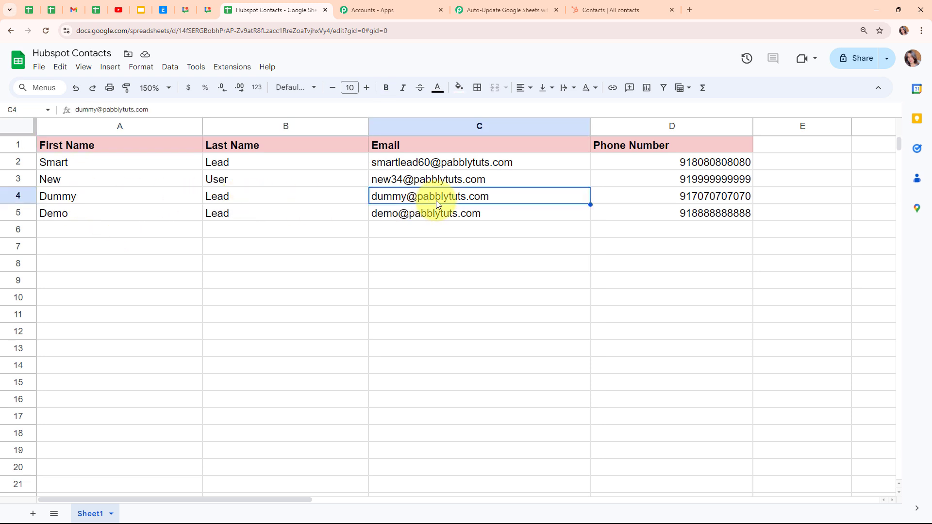
pyautogui.click(629, 200)
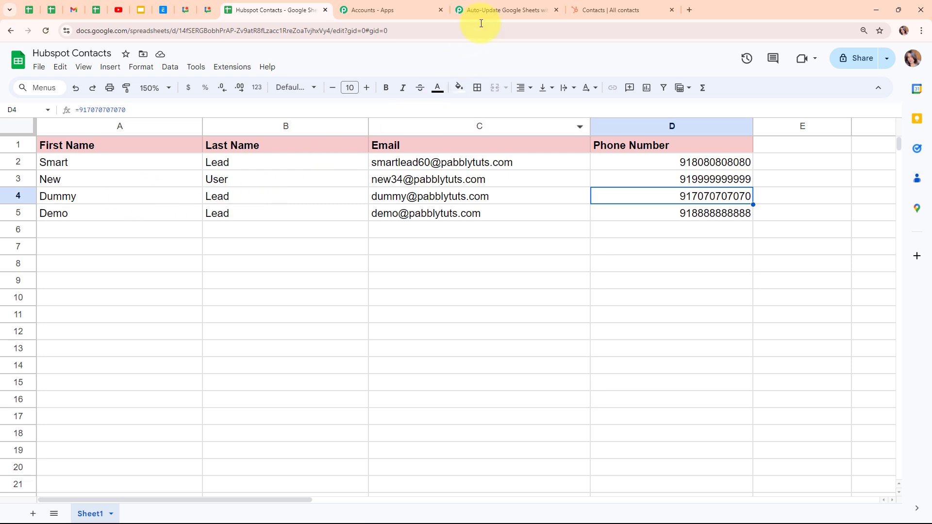
pyautogui.click(485, 6)
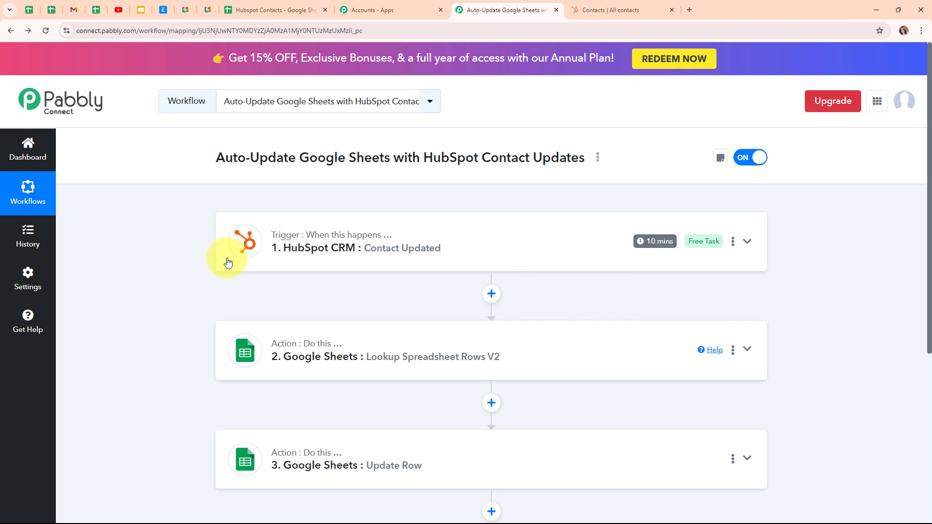
# Switch back to the Hubspot Contacts spreadsheet and check the first name, last name, email and phone number in row 5.
pyautogui.click(252, 3)
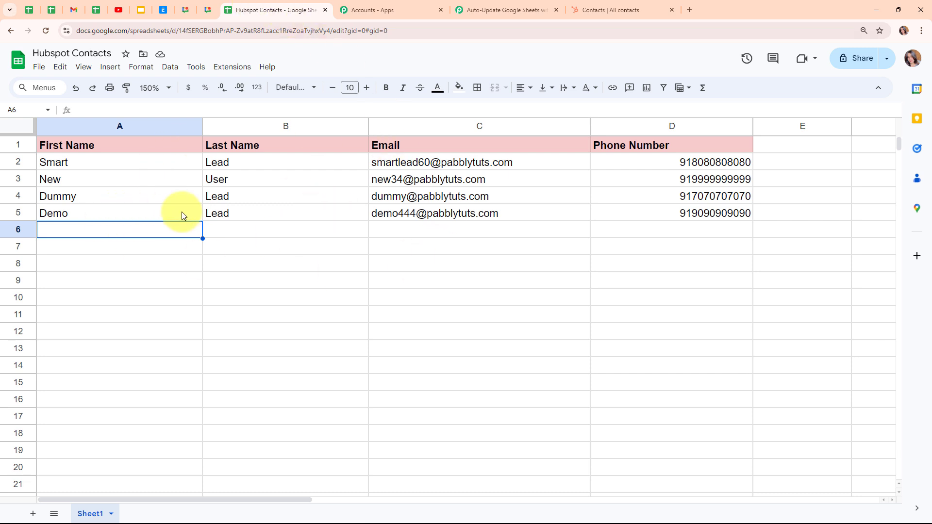
pyautogui.click(139, 218)
pyautogui.click(298, 220)
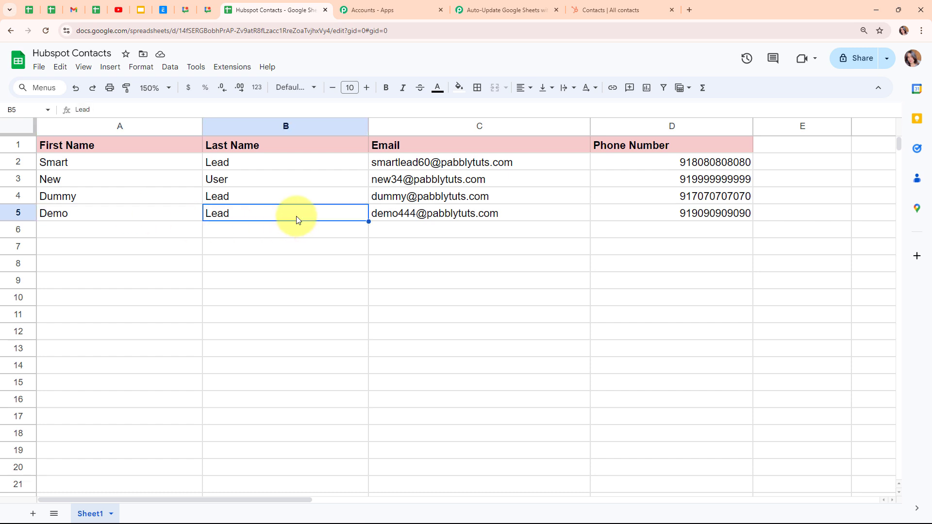
pyautogui.moveTo(435, 220)
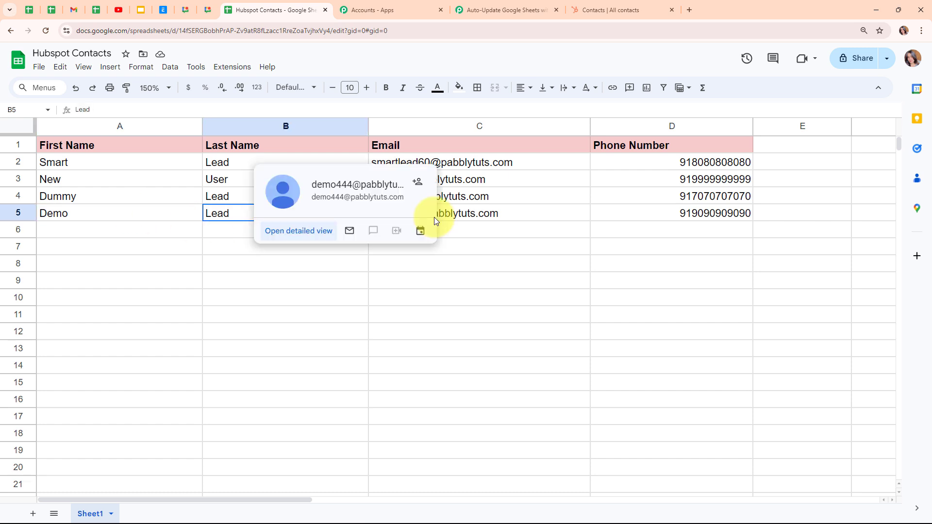
pyautogui.click(495, 217)
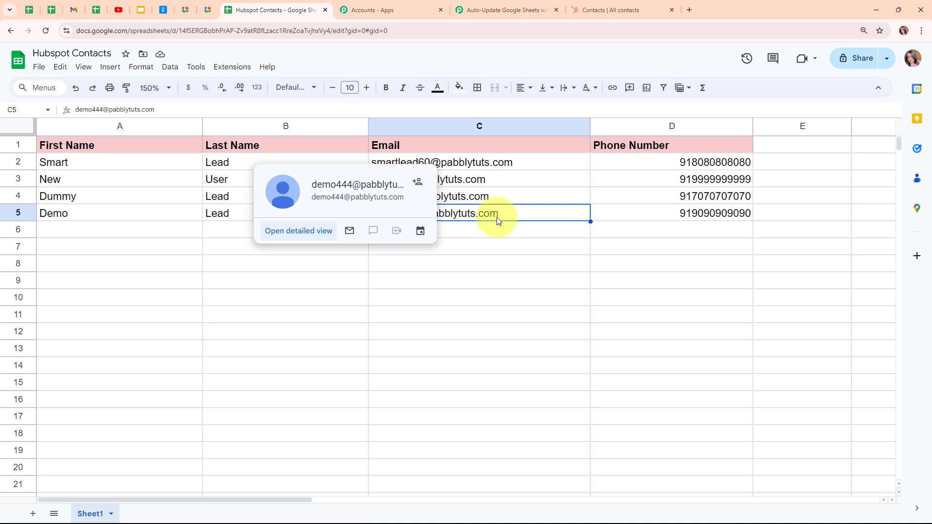
pyautogui.click(666, 219)
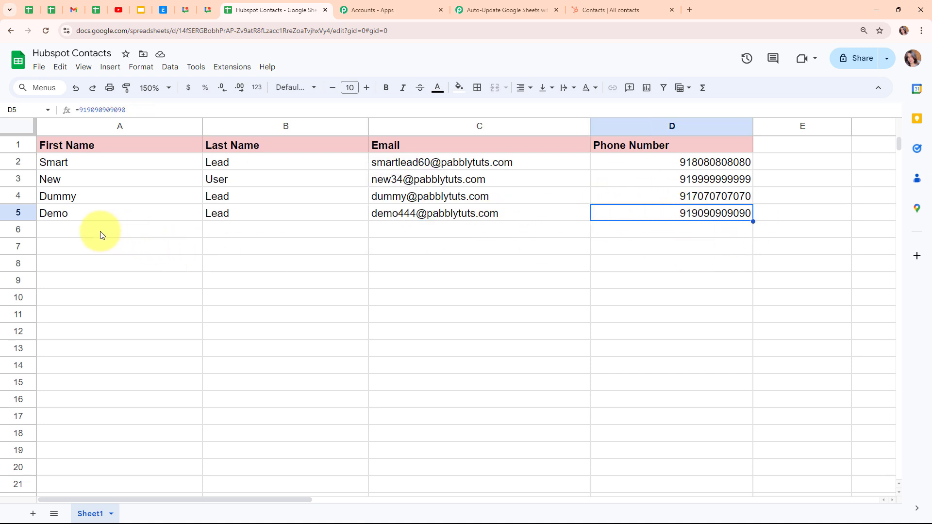
# Switch to the Pabbly Connect workflow and review its HubSpot CRM trigger and the Lookup Spreadsheet Rows V2 and Update Row actions.
pyautogui.click(505, 10)
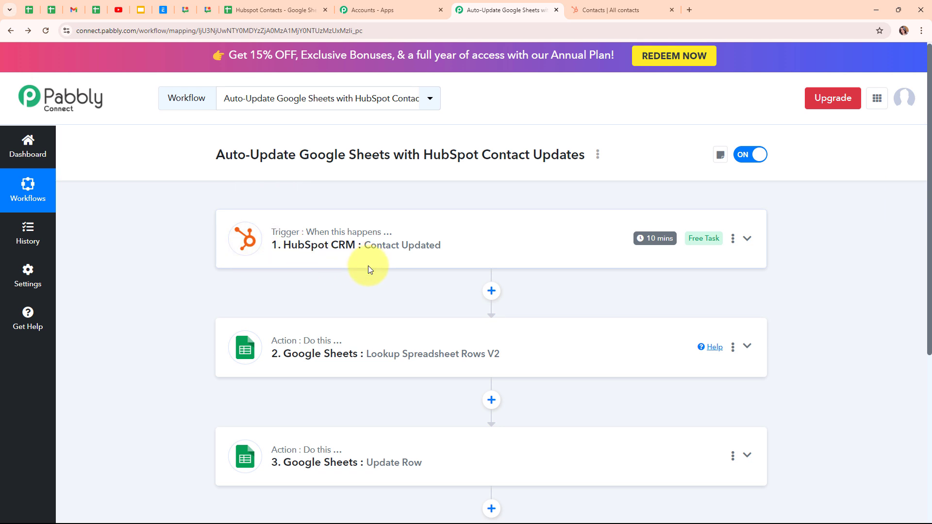
pyautogui.scroll(-2, 368, 266)
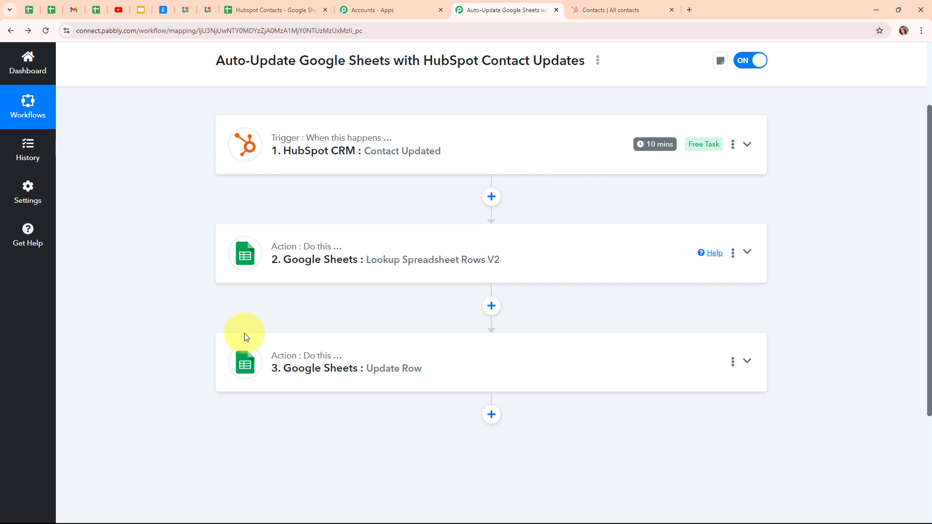
pyautogui.scroll(2, 618, 303)
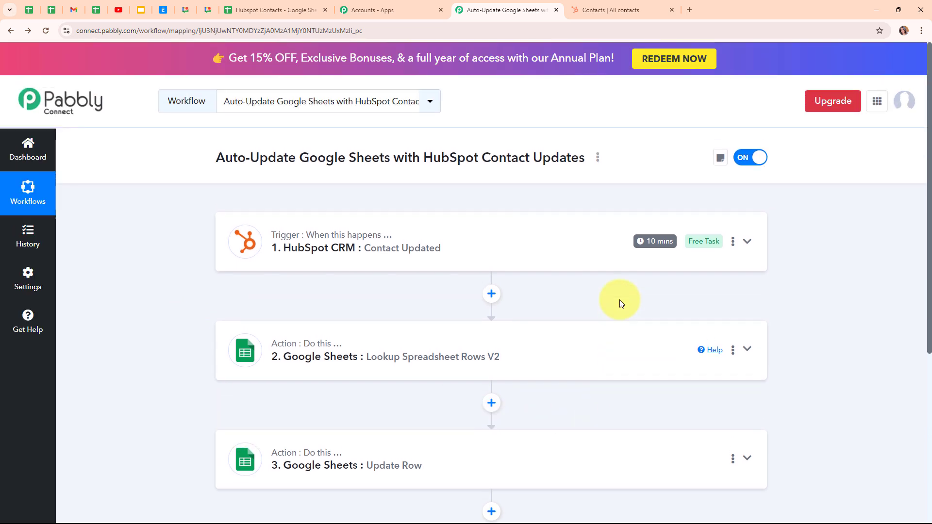